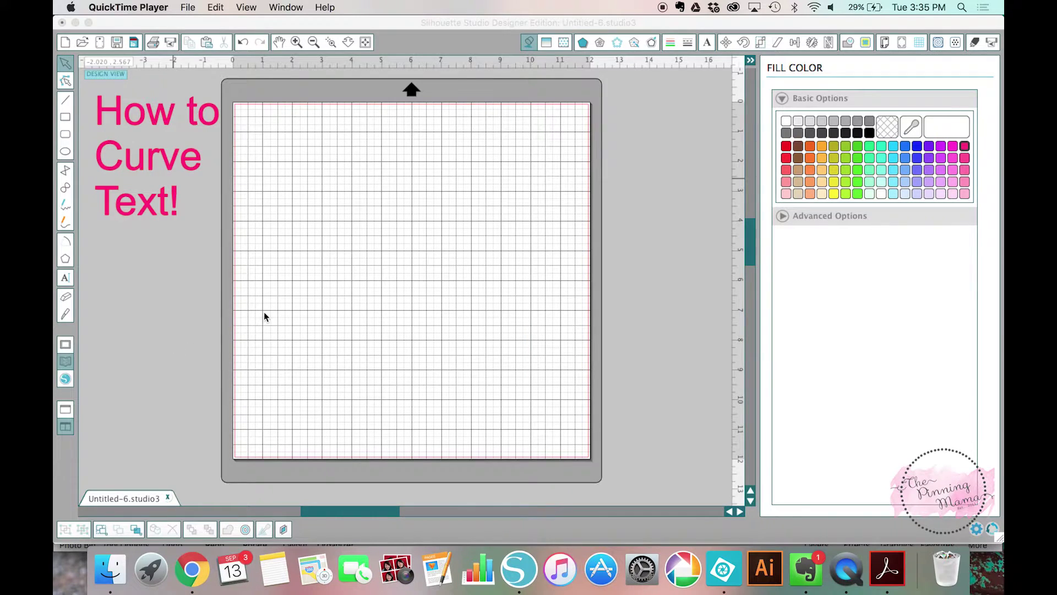
# - Draw a circle on the cutting mat with the Ellipse tool
pyautogui.click(65, 155)
pyautogui.click(64, 156)
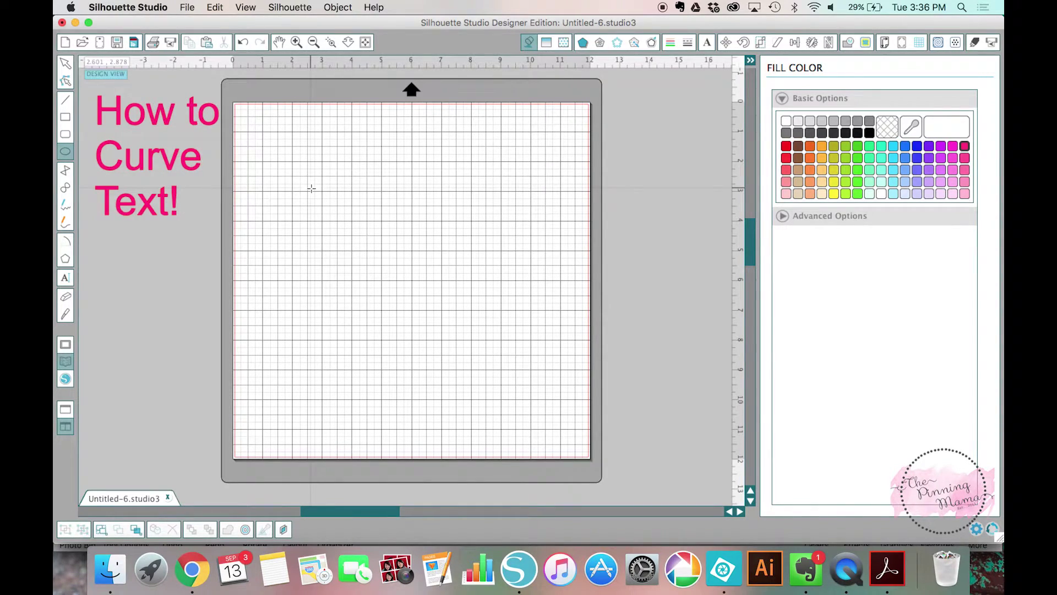
pyautogui.moveTo(311, 189); pyautogui.dragTo(450, 331)
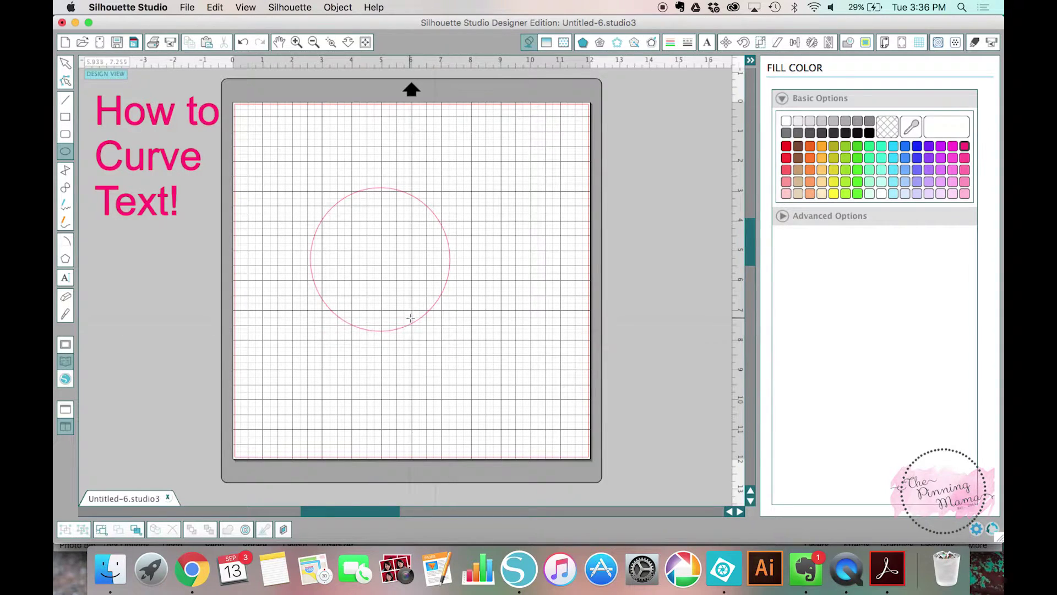
# - Enlarge the circle to about 7.5 inches across
pyautogui.click(65, 63)
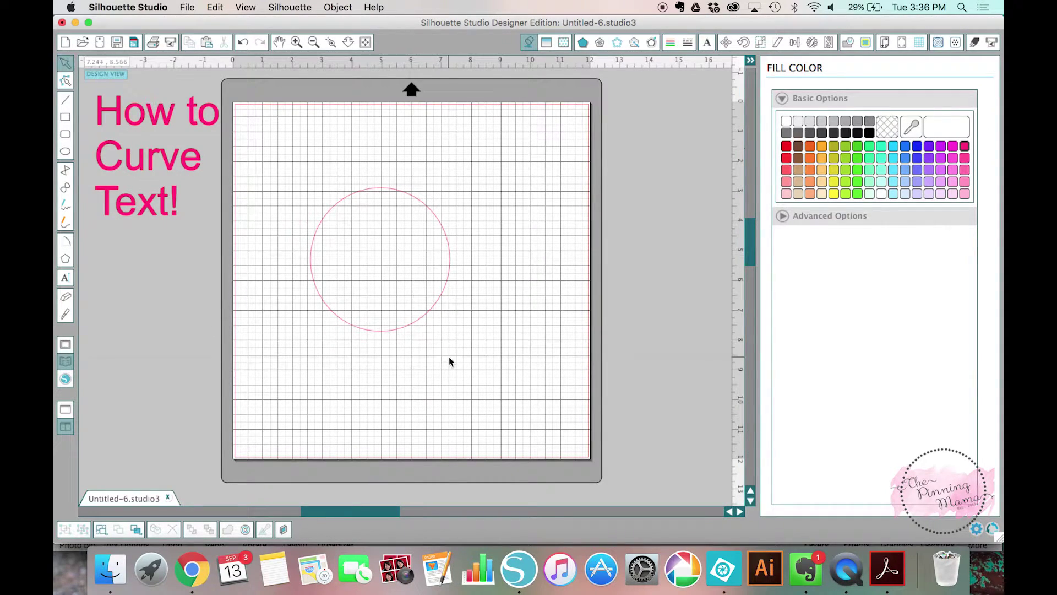
pyautogui.click(427, 310)
pyautogui.moveTo(456, 335); pyautogui.dragTo(554, 406)
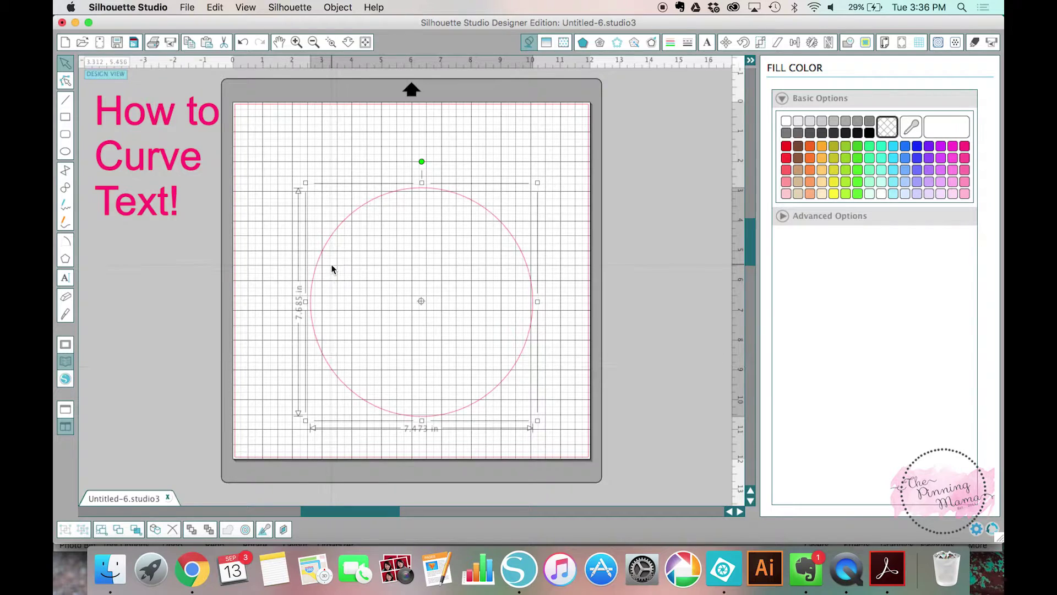
# - Add the text 'How to Curve Text' in Arial 72 pt above the circle and select it
pyautogui.click(264, 260)
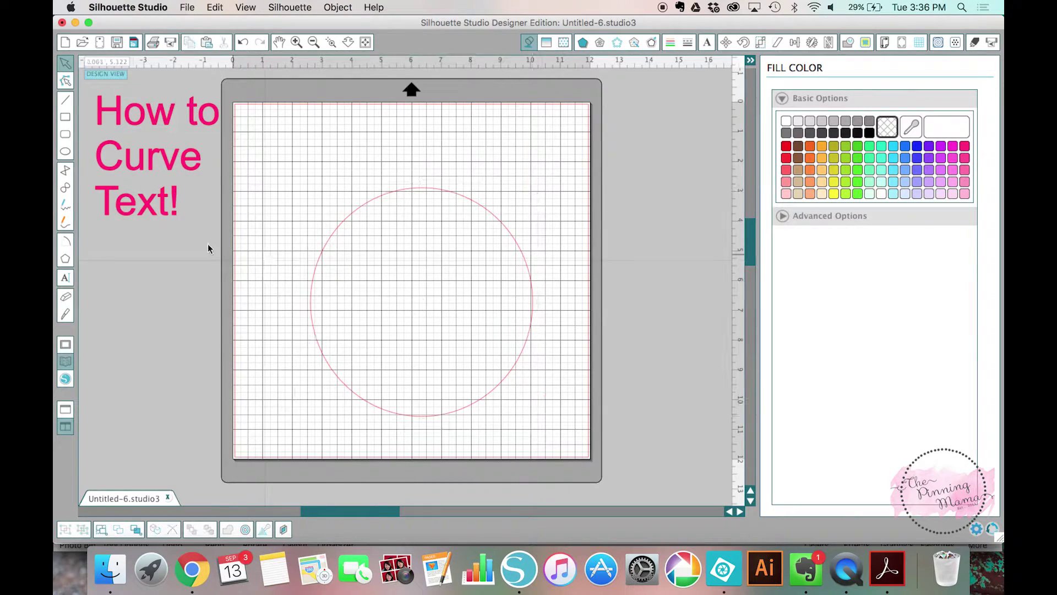
pyautogui.click(65, 277)
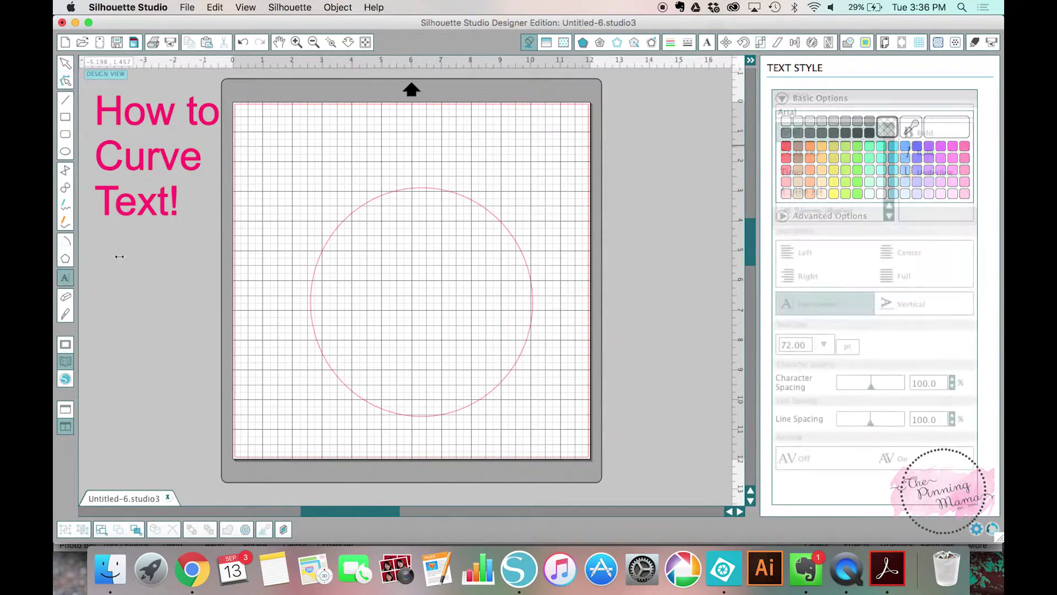
pyautogui.click(265, 145)
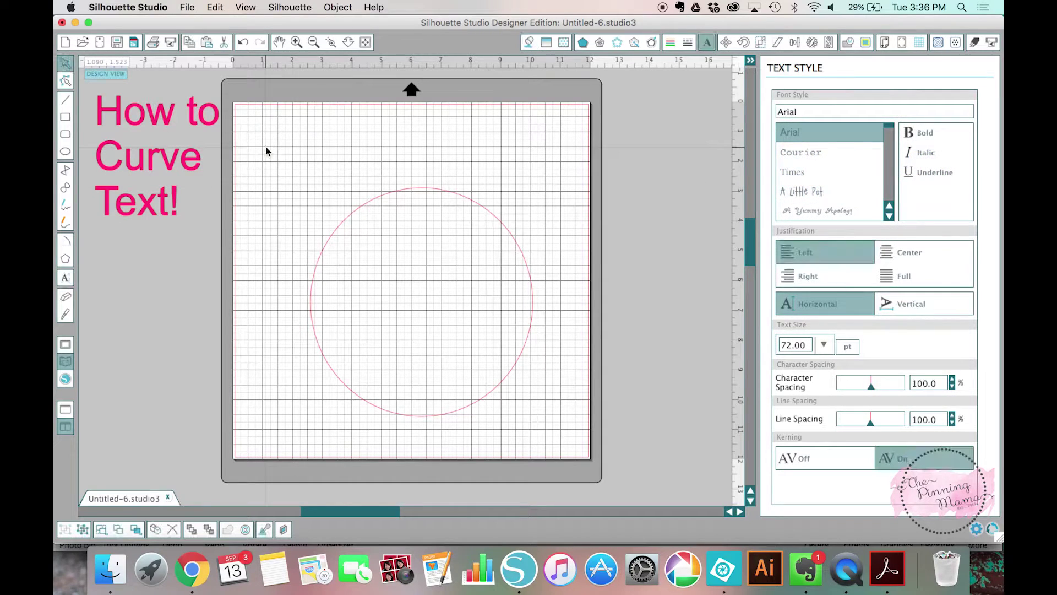
pyautogui.write('How to')
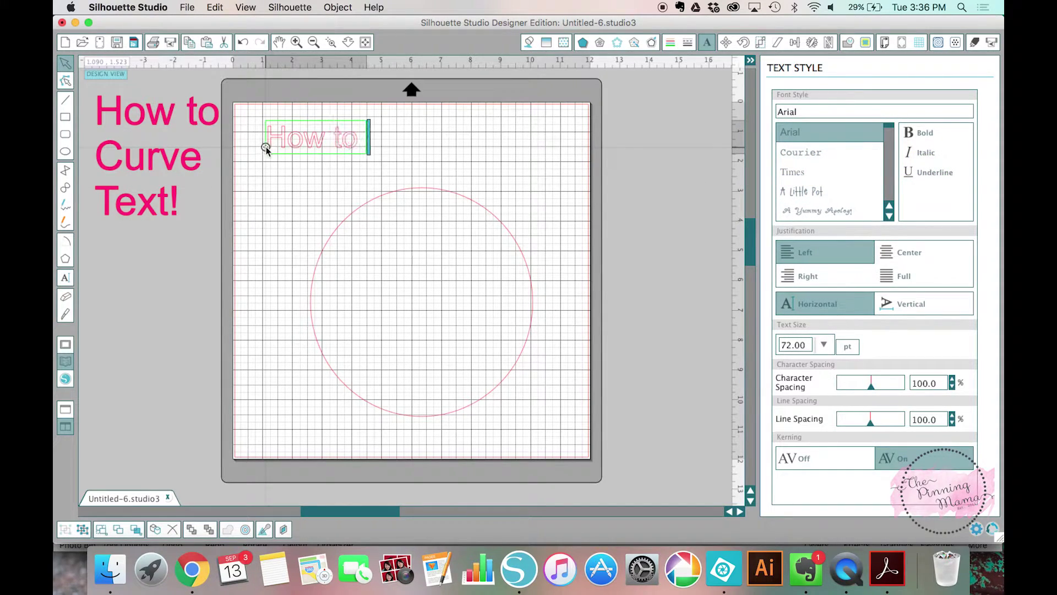
pyautogui.write(' Curve')
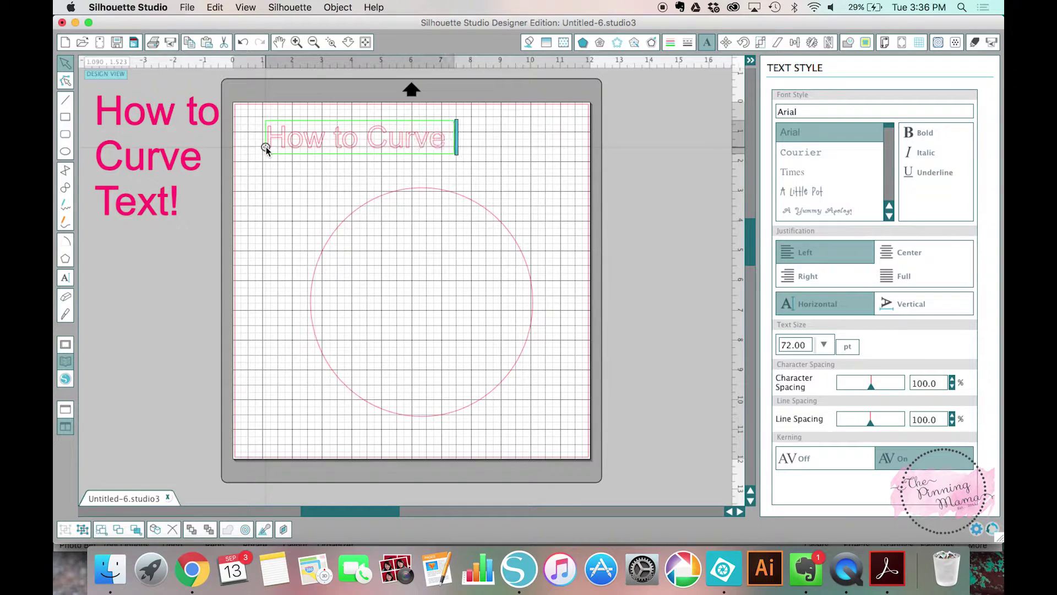
pyautogui.write(' Tex')
pyautogui.press('BackSpace')
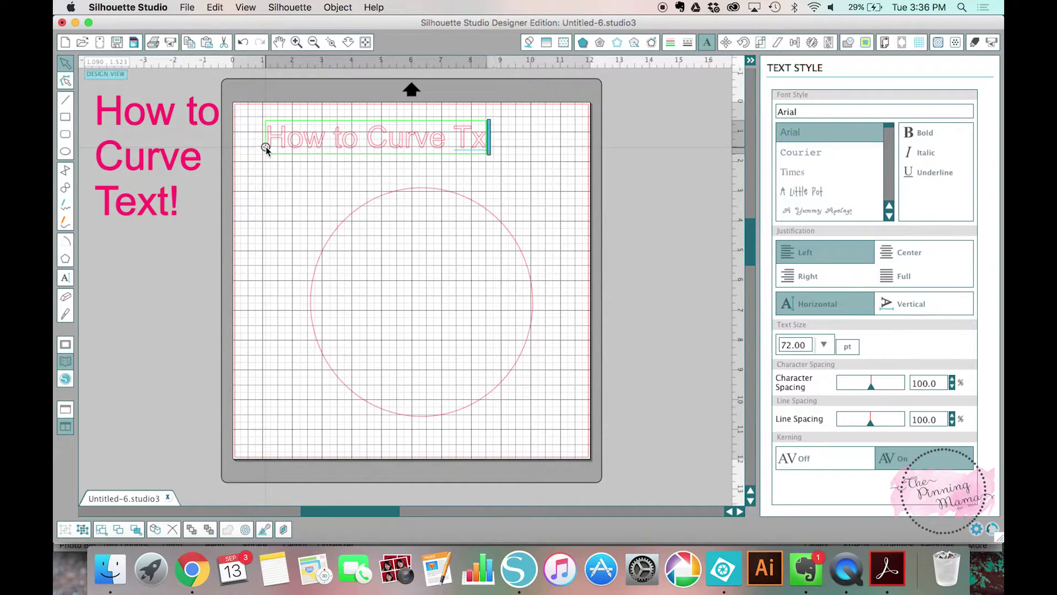
pyautogui.write('xt')
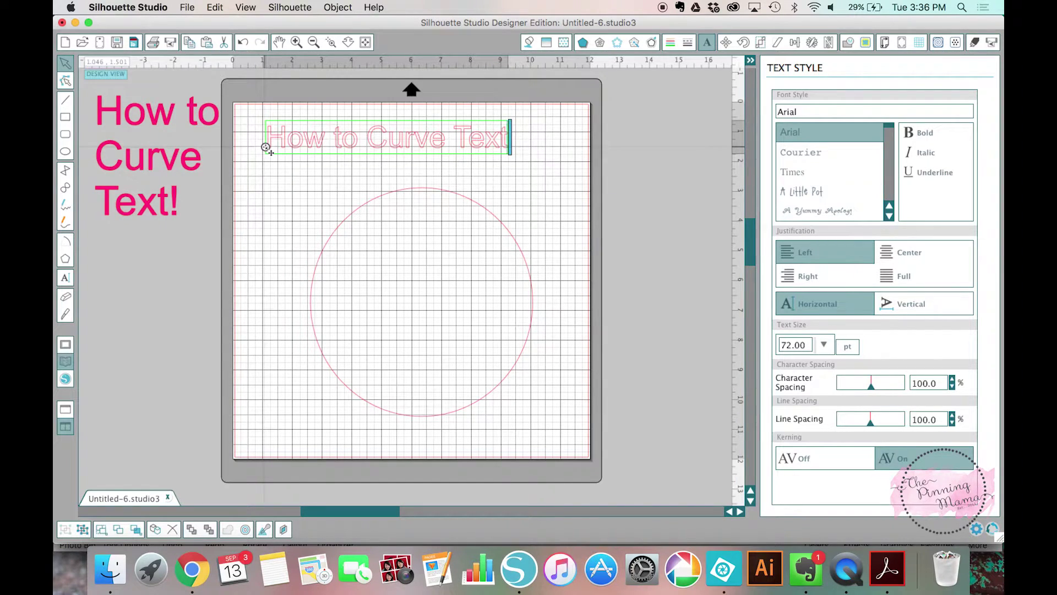
pyautogui.click(276, 178)
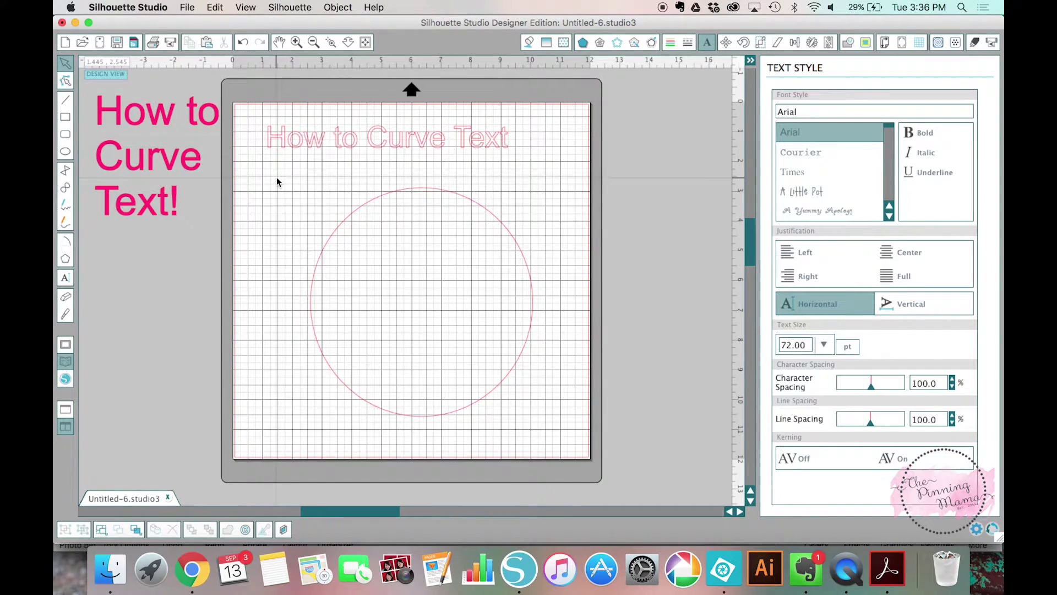
pyautogui.click(348, 149)
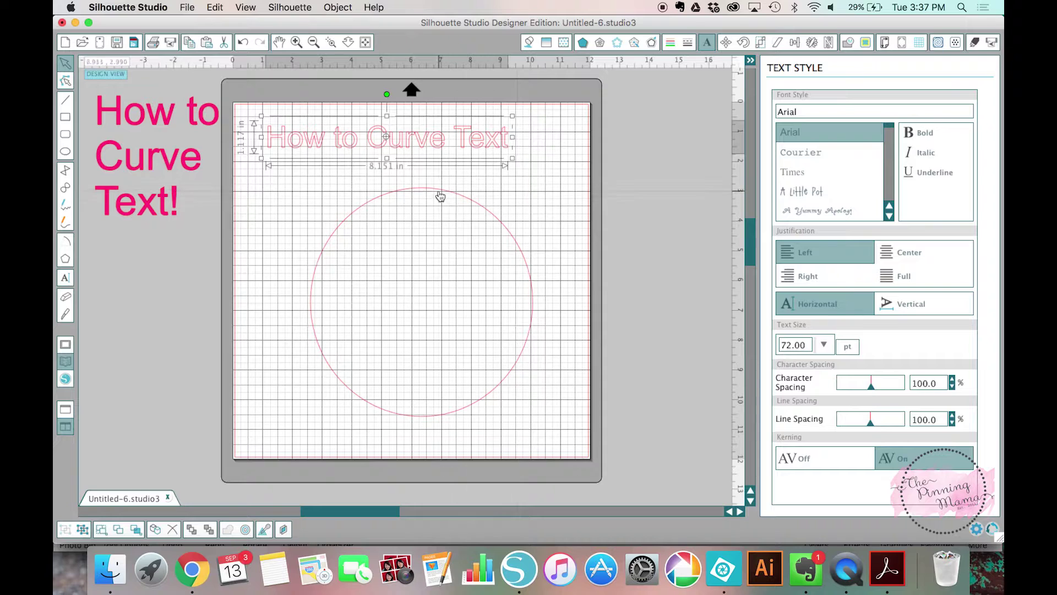
# - Snap the 'How to Curve Text' path onto the circle so it arcs over the top
pyautogui.click(465, 177)
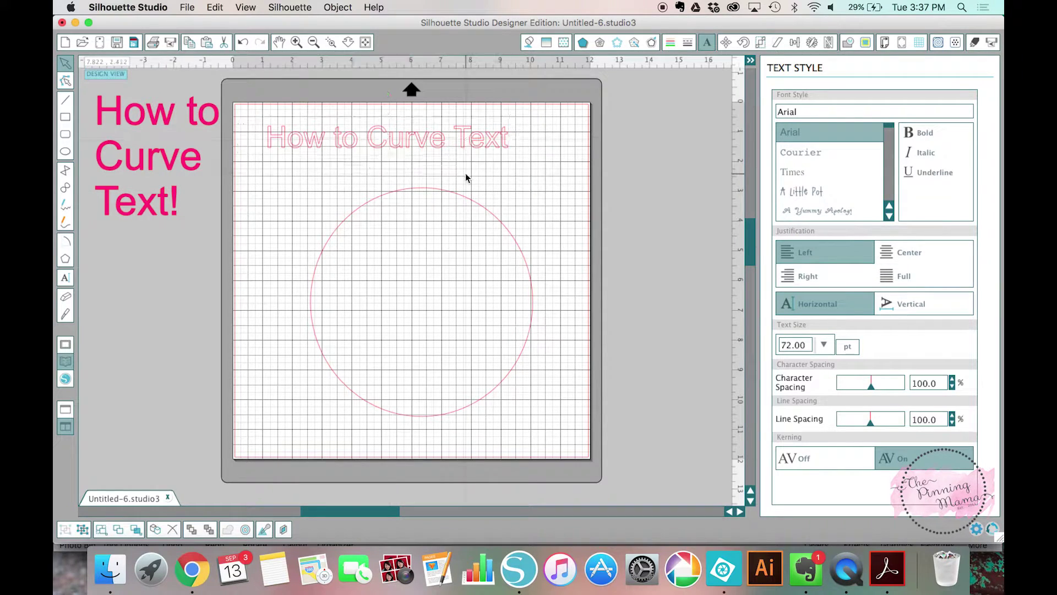
pyautogui.doubleClick(464, 138)
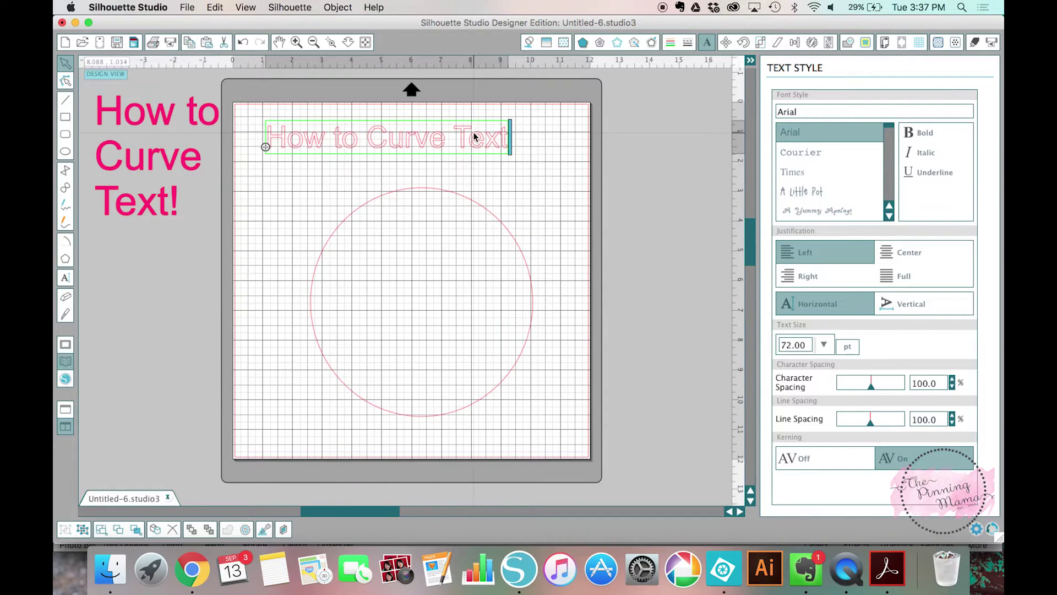
pyautogui.click(430, 138)
pyautogui.moveTo(271, 158); pyautogui.dragTo(325, 245)
pyautogui.click(333, 309)
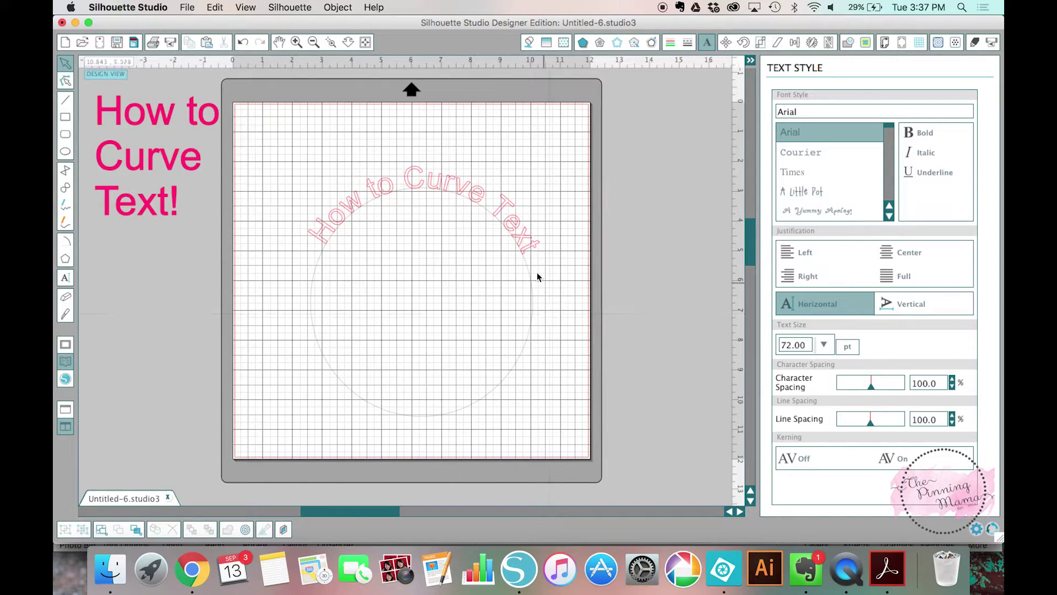
# - Replace the curved text with 'This is my round text' followed by random filler letters
pyautogui.click(516, 229)
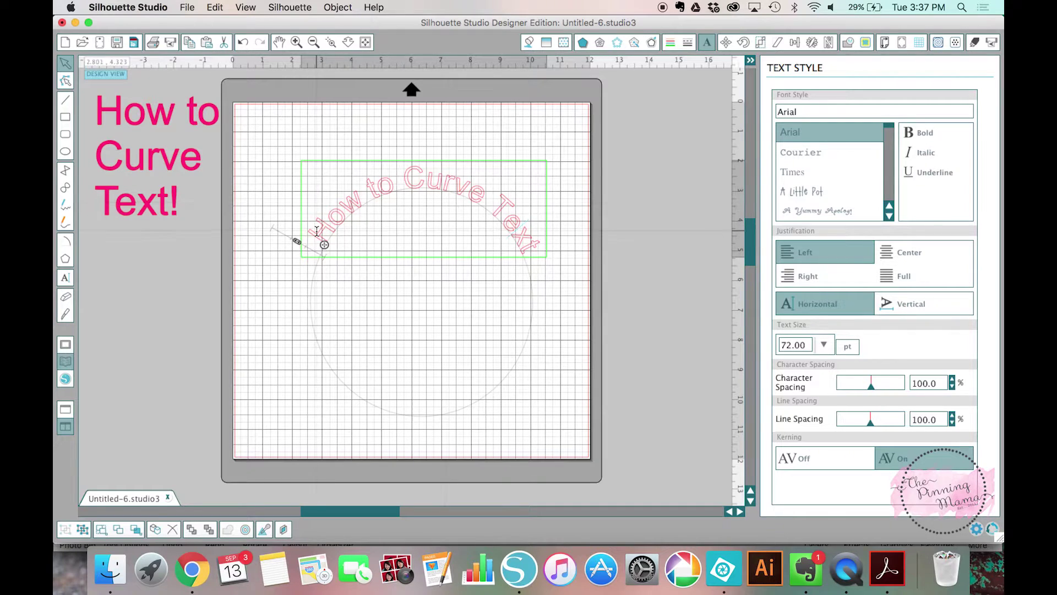
pyautogui.moveTo(316, 230); pyautogui.dragTo(554, 243)
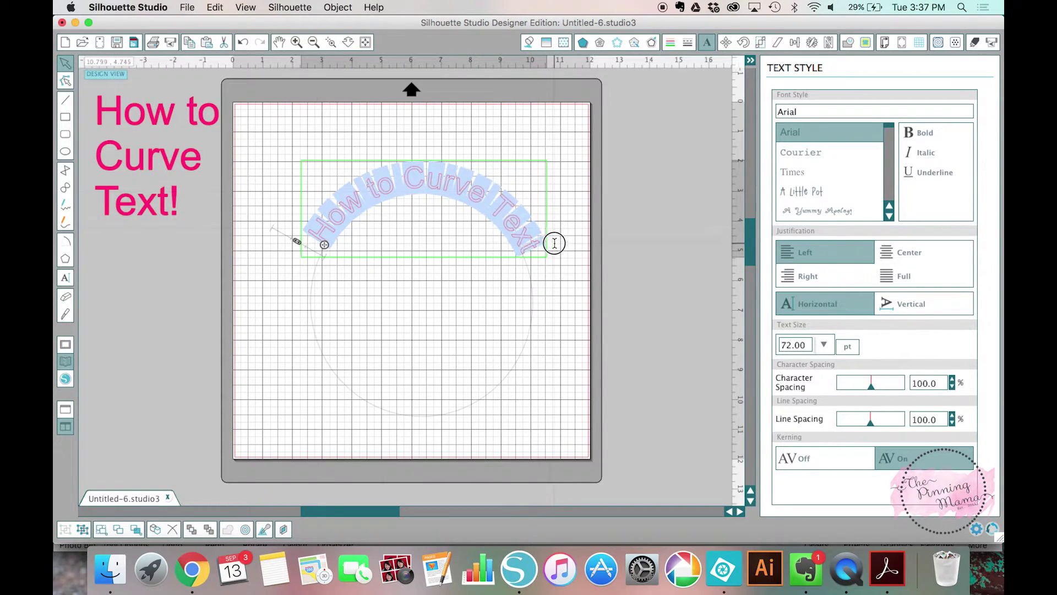
pyautogui.write('This is')
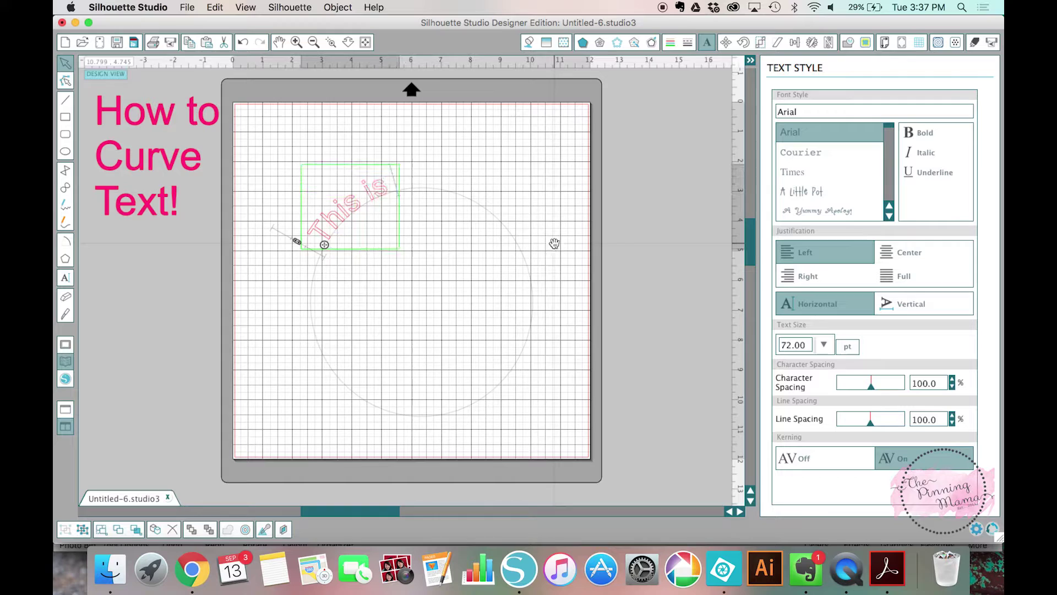
pyautogui.write(' my round tex')
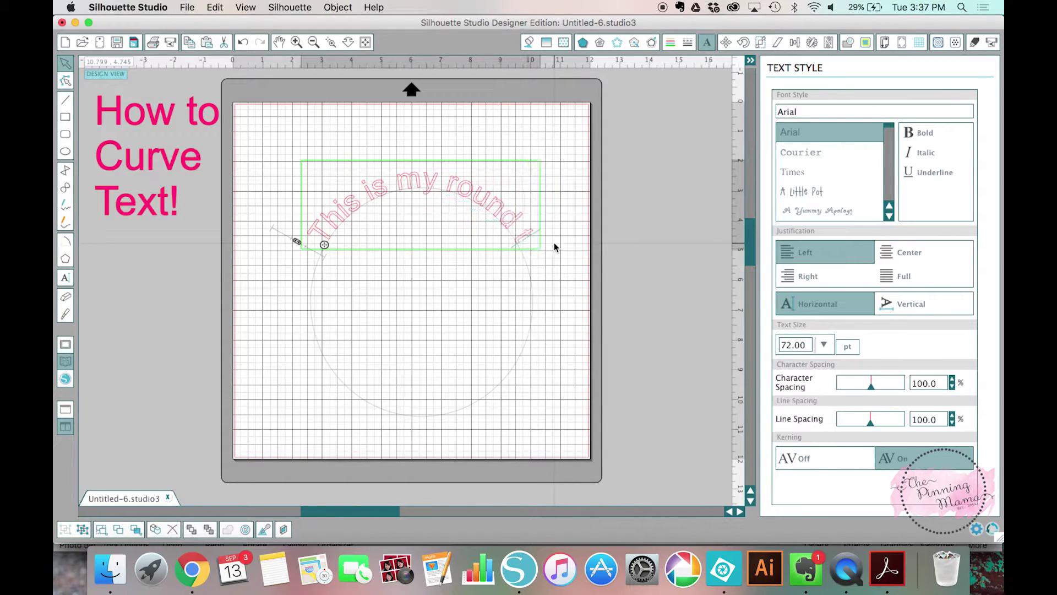
pyautogui.write('t')
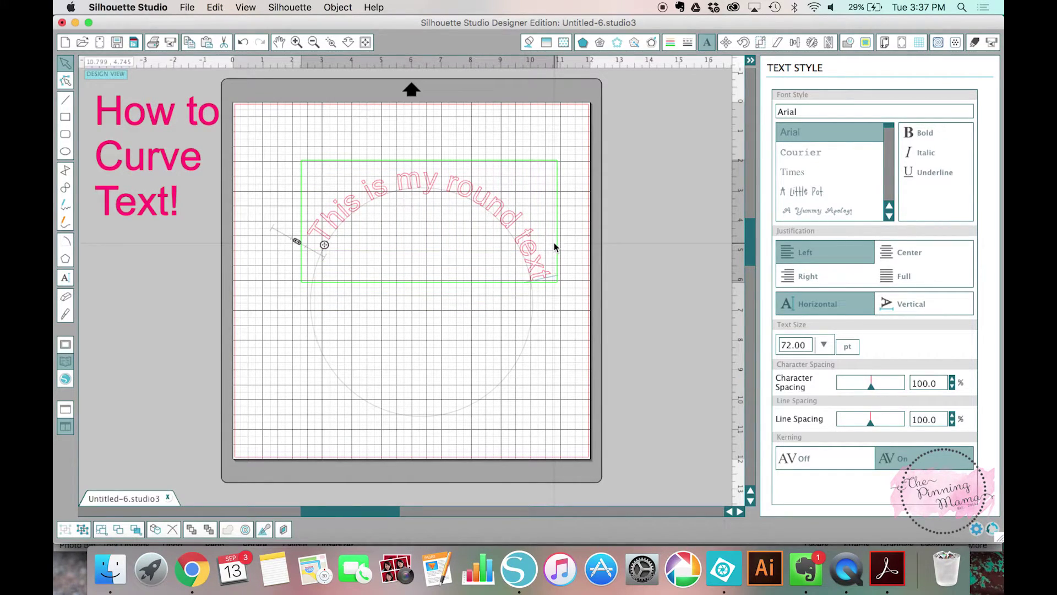
pyautogui.write(' a')
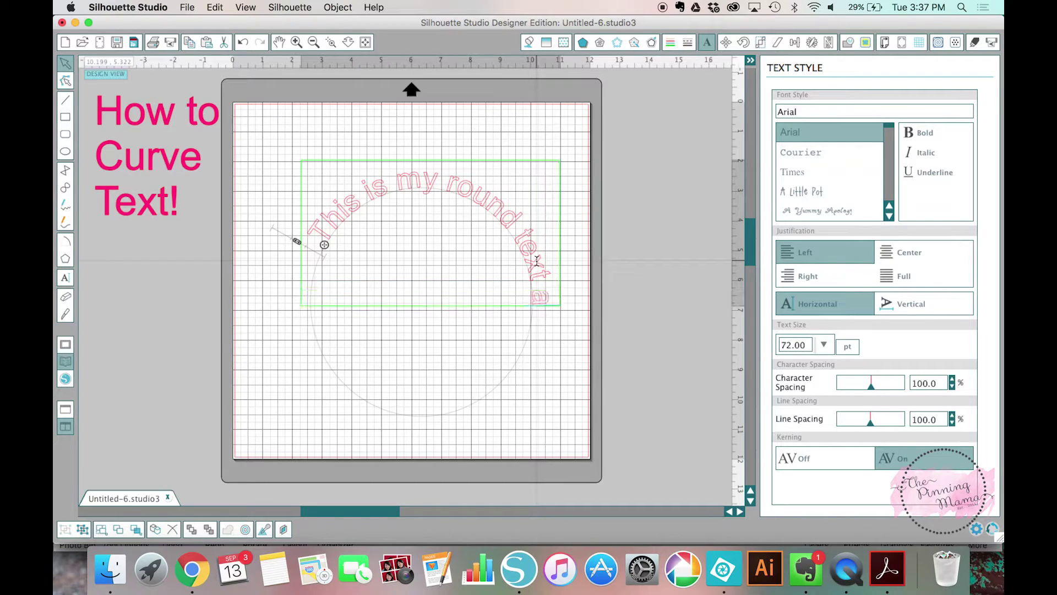
pyautogui.write('sdkidhfjdhtskjhr')
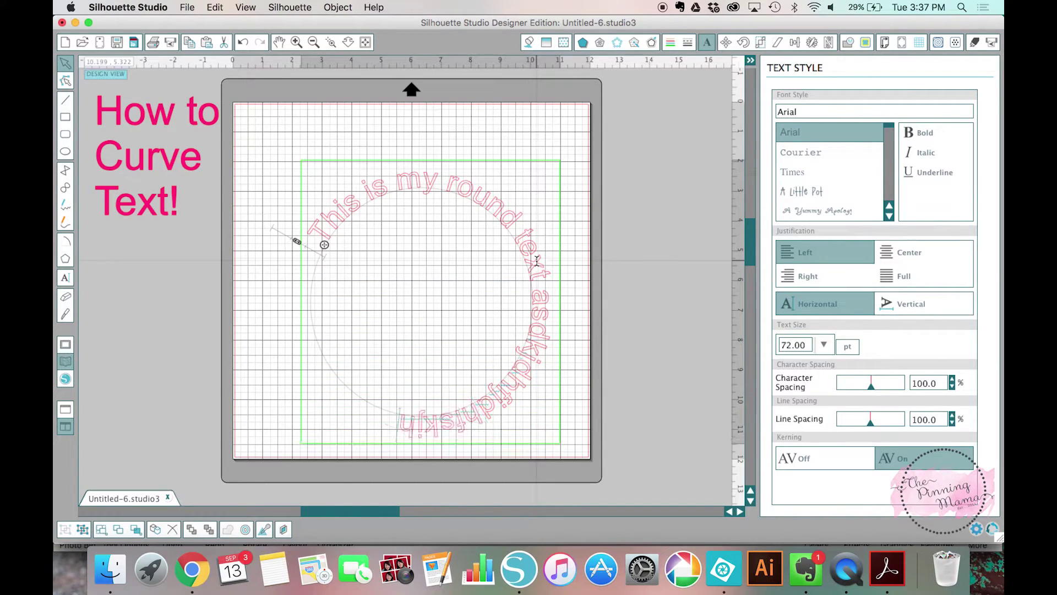
pyautogui.write('fgjdngkjdbjgdkjfhg')
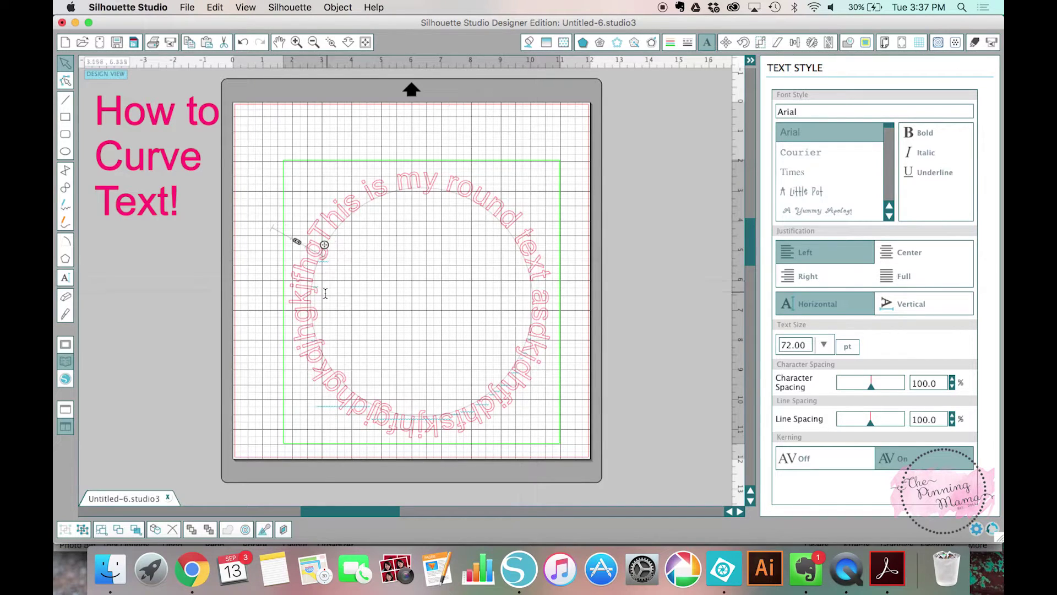
# - Delete the random letters so the curved text reads 'This is my round text d'
pyautogui.tripleClick(309, 317)
pyautogui.moveTo(309, 317); pyautogui.dragTo(540, 295)
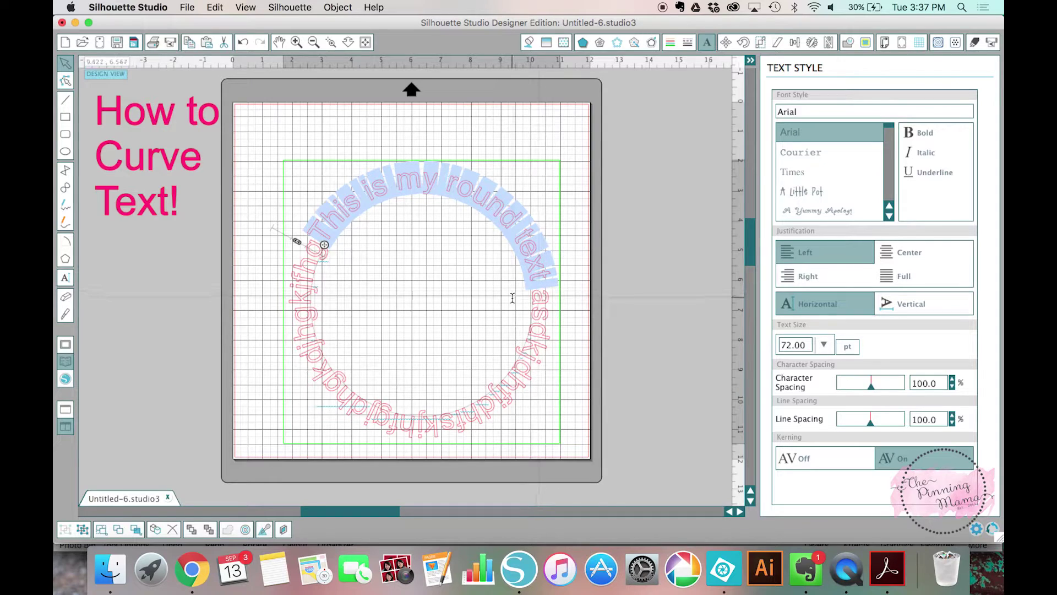
pyautogui.rightClick(512, 297)
pyautogui.click(342, 284)
pyautogui.click(311, 256)
pyautogui.moveTo(316, 237); pyautogui.dragTo(545, 297)
pyautogui.press('BackSpace')
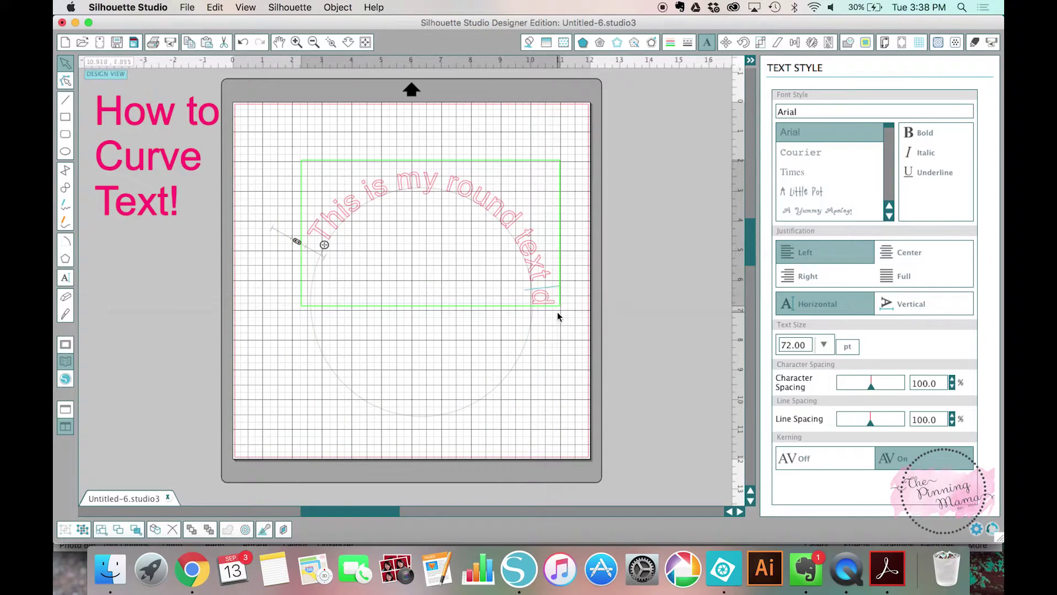
pyautogui.write('d')
# - Re-enter editing on the curved text and select the whole string
pyautogui.click(498, 220)
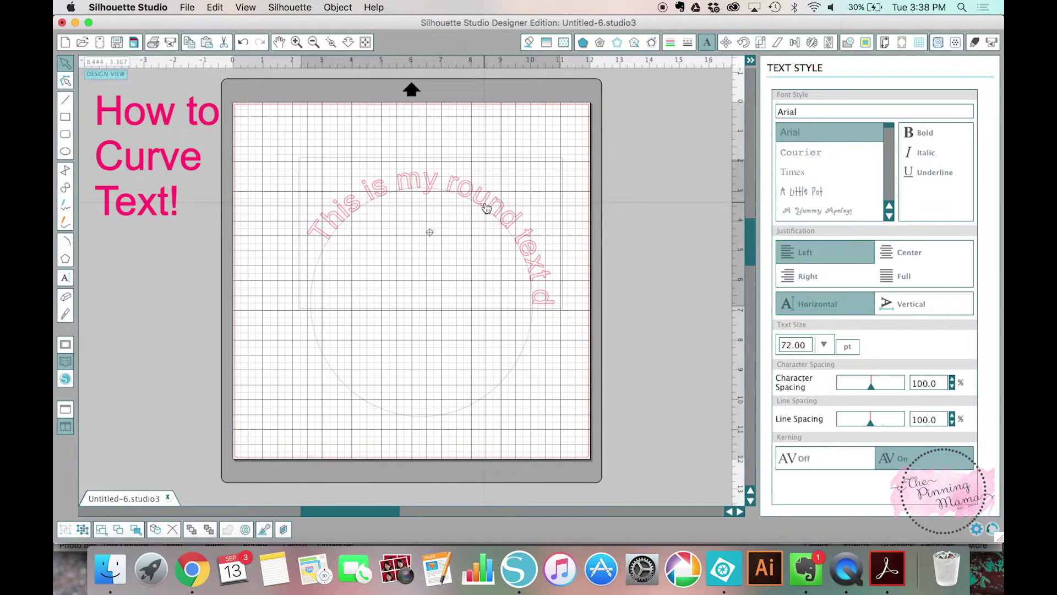
pyautogui.doubleClick(484, 206)
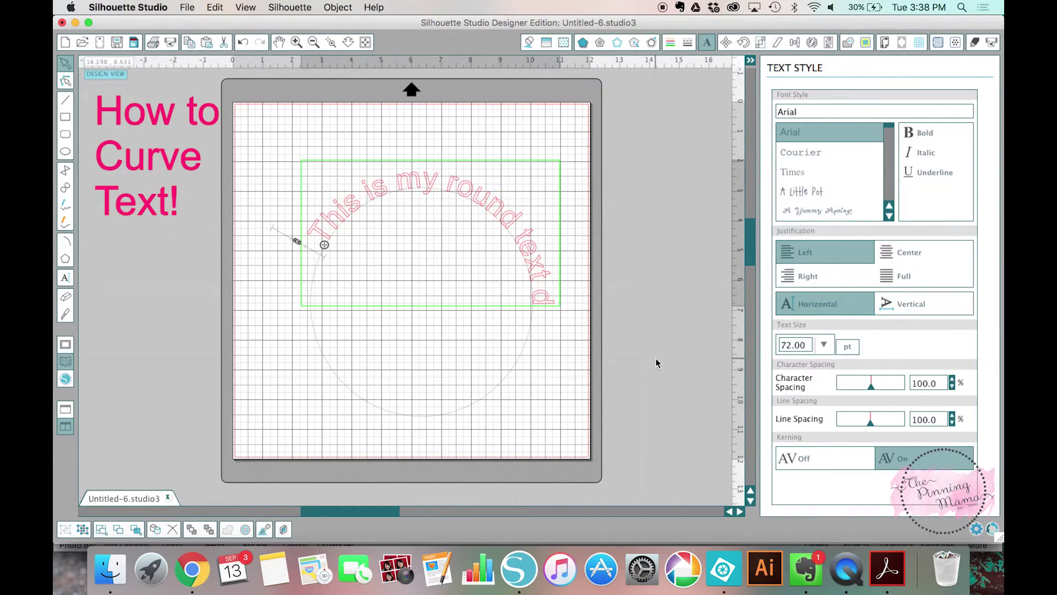
pyautogui.tripleClick(383, 203)
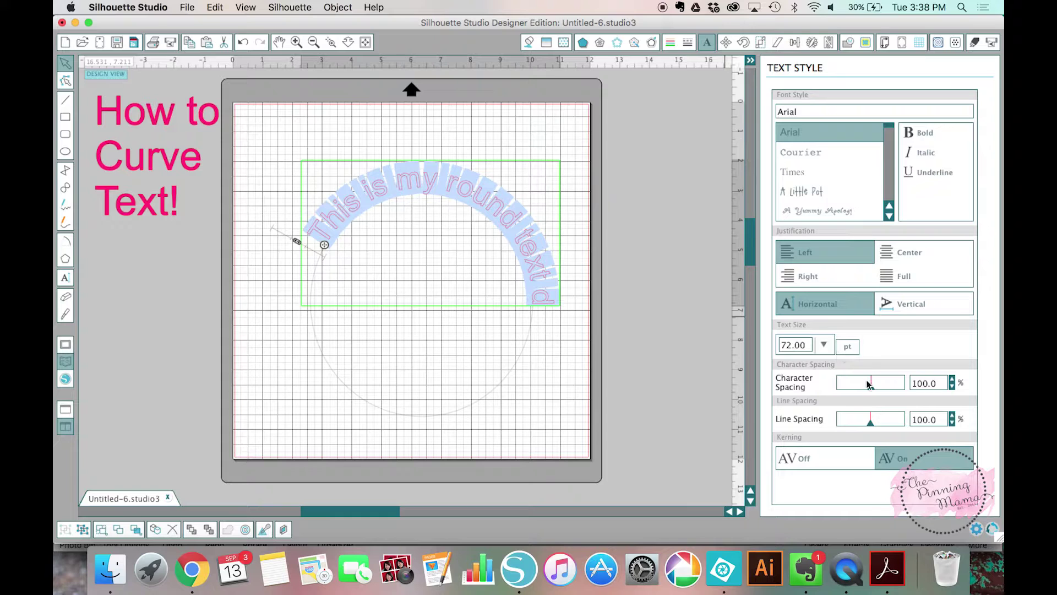
# - Tighten the curved text's character spacing to 81.5%
pyautogui.moveTo(870, 390); pyautogui.dragTo(869, 387)
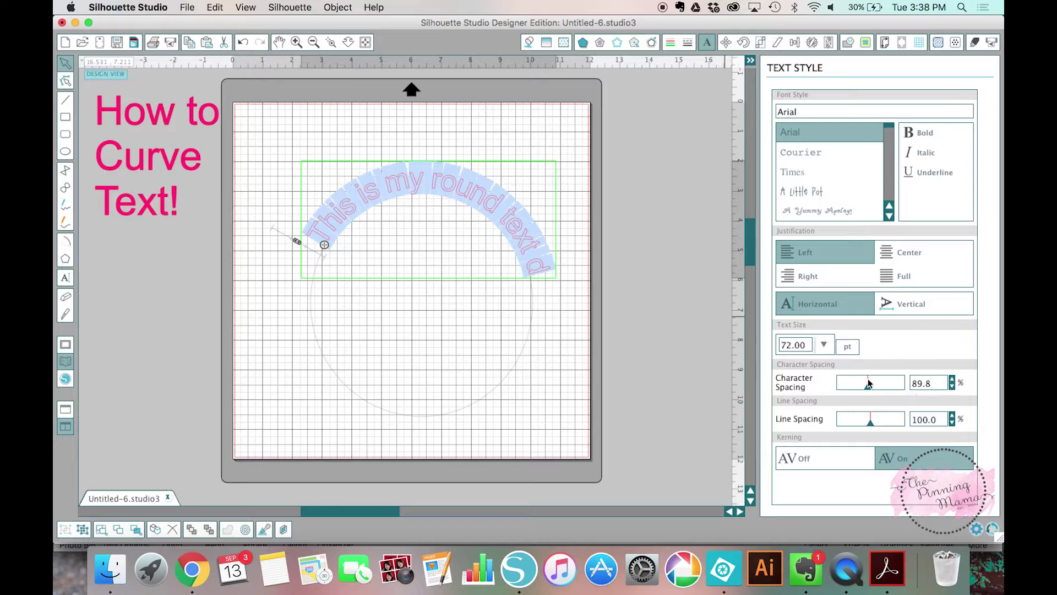
pyautogui.moveTo(868, 389); pyautogui.dragTo(869, 389)
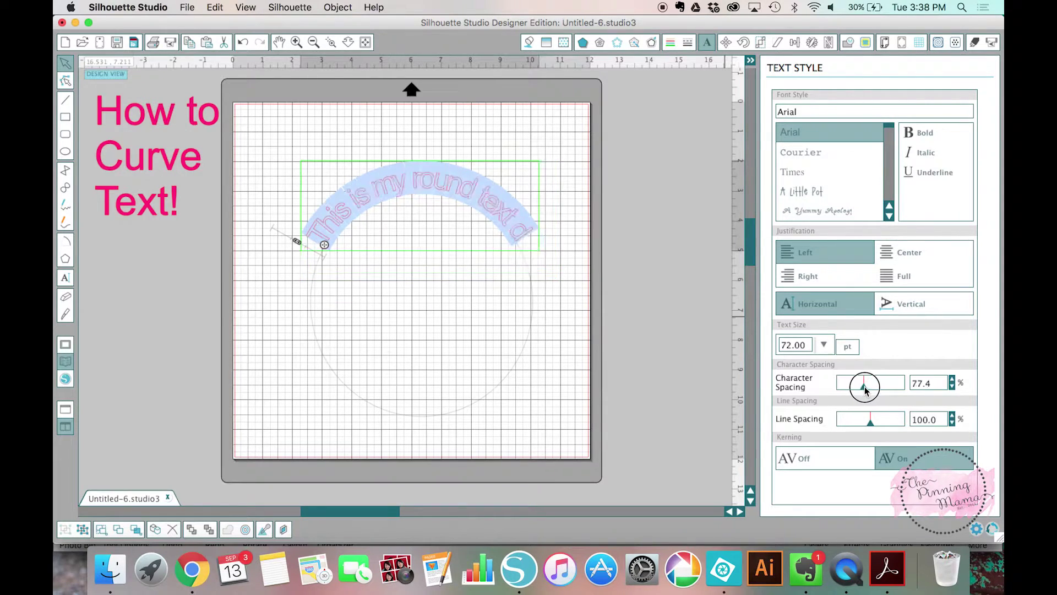
pyautogui.moveTo(865, 389); pyautogui.dragTo(867, 390)
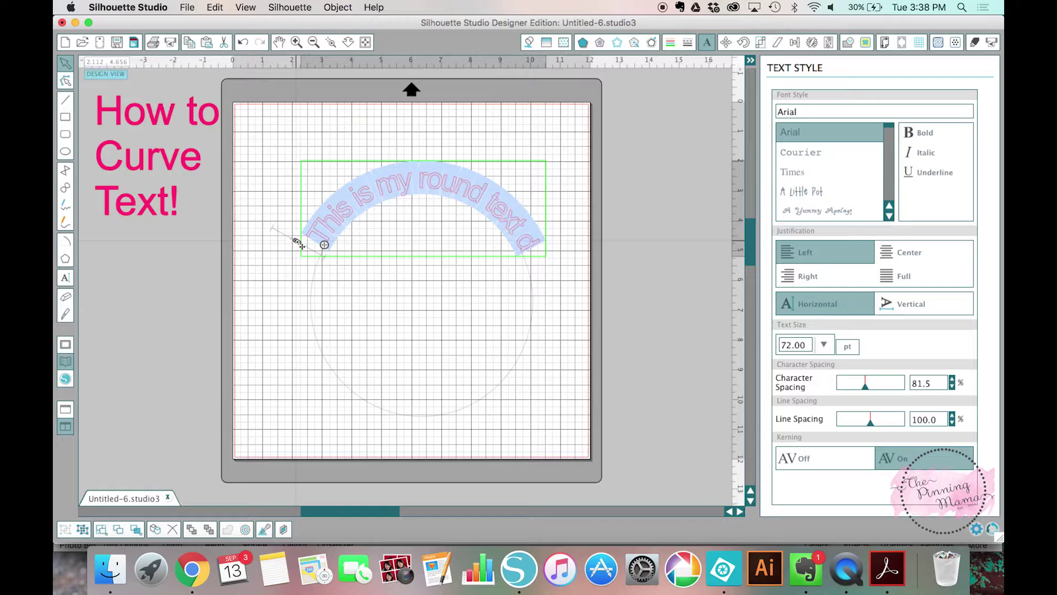
pyautogui.click(300, 244)
# - Slide the text's start point along the circle and widen character spacing to 120.7%
pyautogui.moveTo(297, 242); pyautogui.dragTo(277, 237)
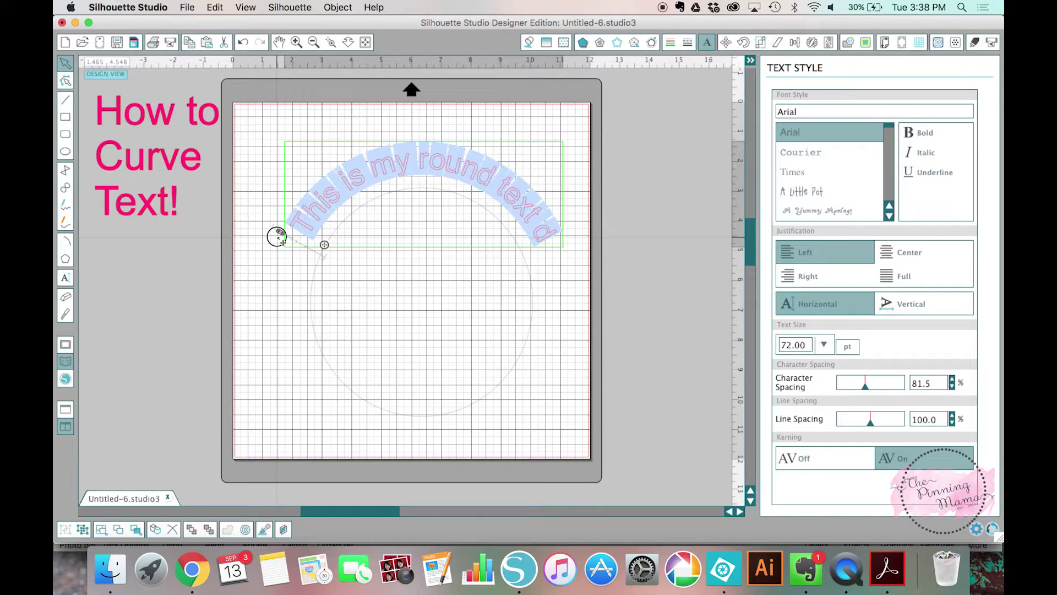
pyautogui.moveTo(277, 237); pyautogui.dragTo(324, 250)
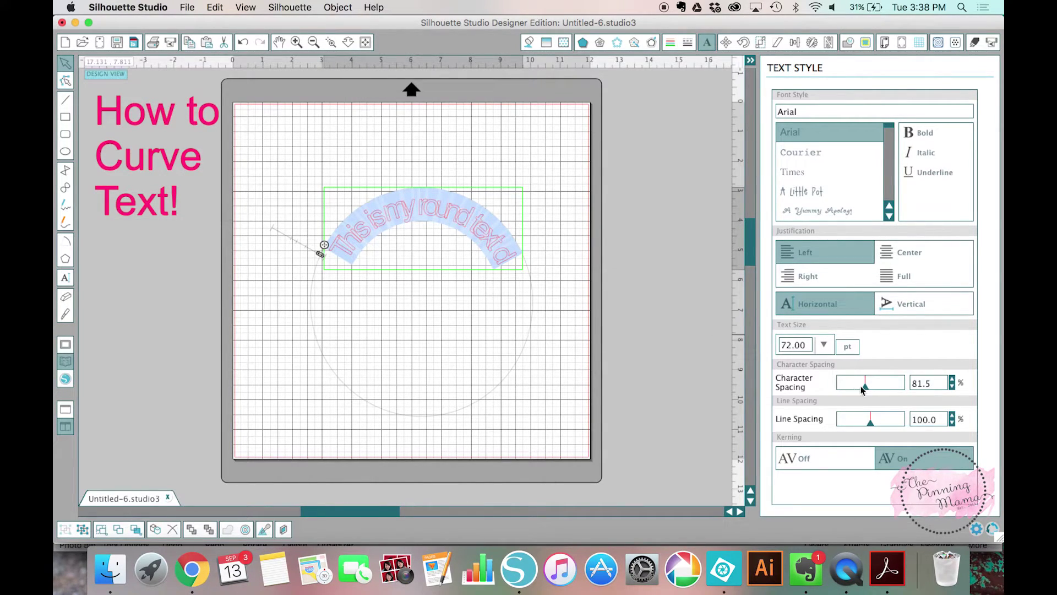
pyautogui.moveTo(866, 390); pyautogui.dragTo(877, 388)
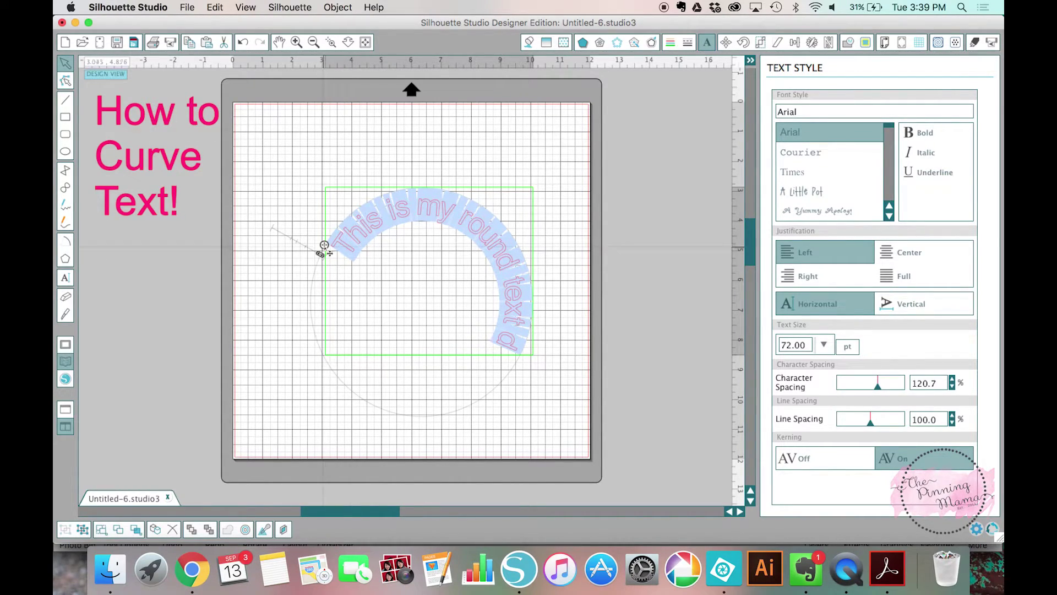
pyautogui.moveTo(321, 250); pyautogui.dragTo(288, 242)
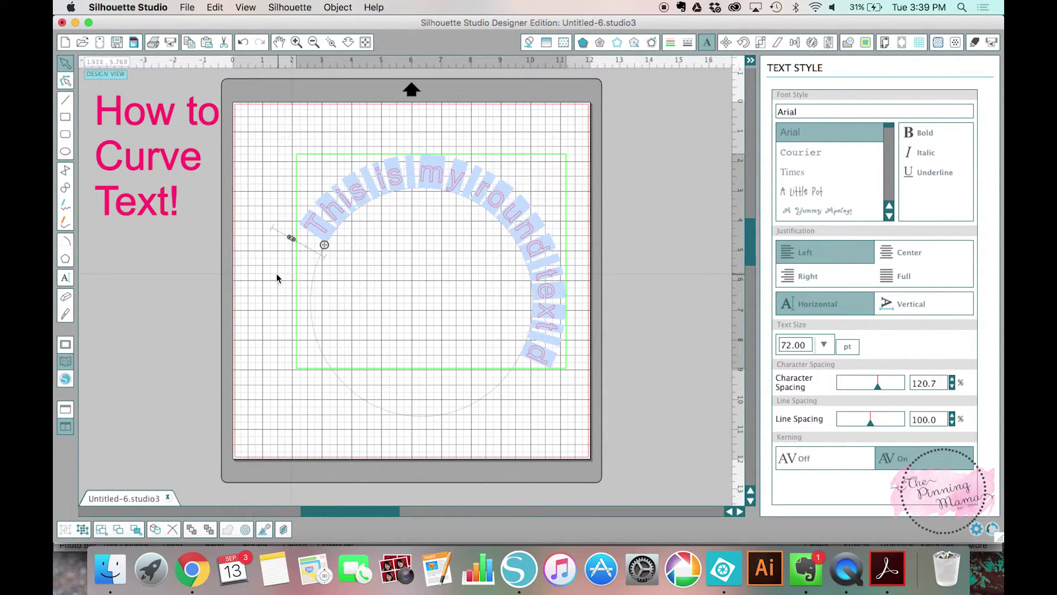
pyautogui.click(324, 259)
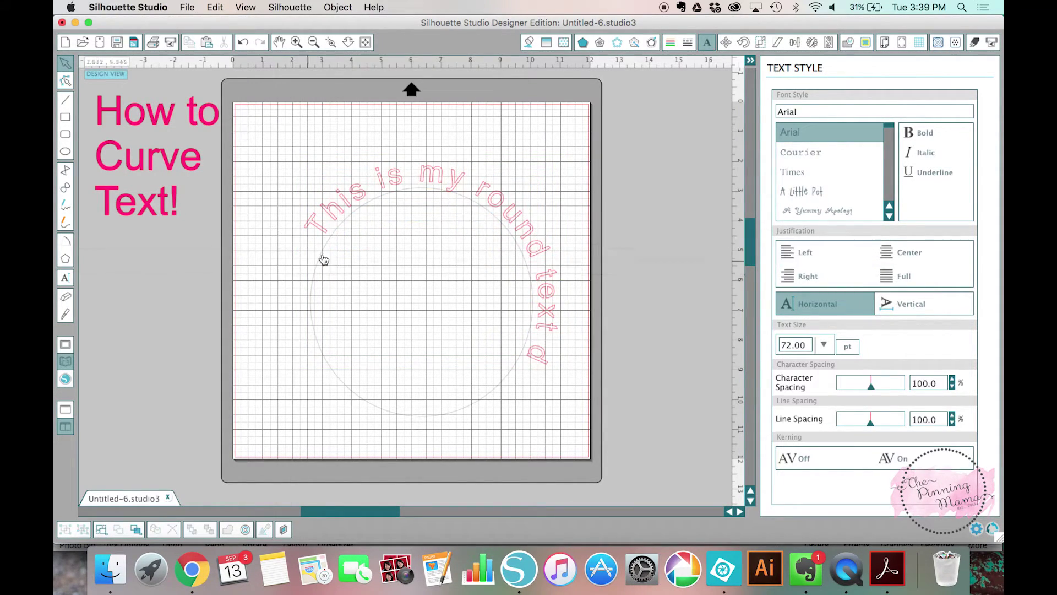
pyautogui.click(336, 215)
pyautogui.moveTo(325, 244)
pyautogui.mouseDown()
pyautogui.moveTo(348, 260)
pyautogui.moveTo(330, 266)
pyautogui.moveTo(342, 304)
pyautogui.moveTo(394, 326)
pyautogui.moveTo(309, 333)
pyautogui.mouseUp()
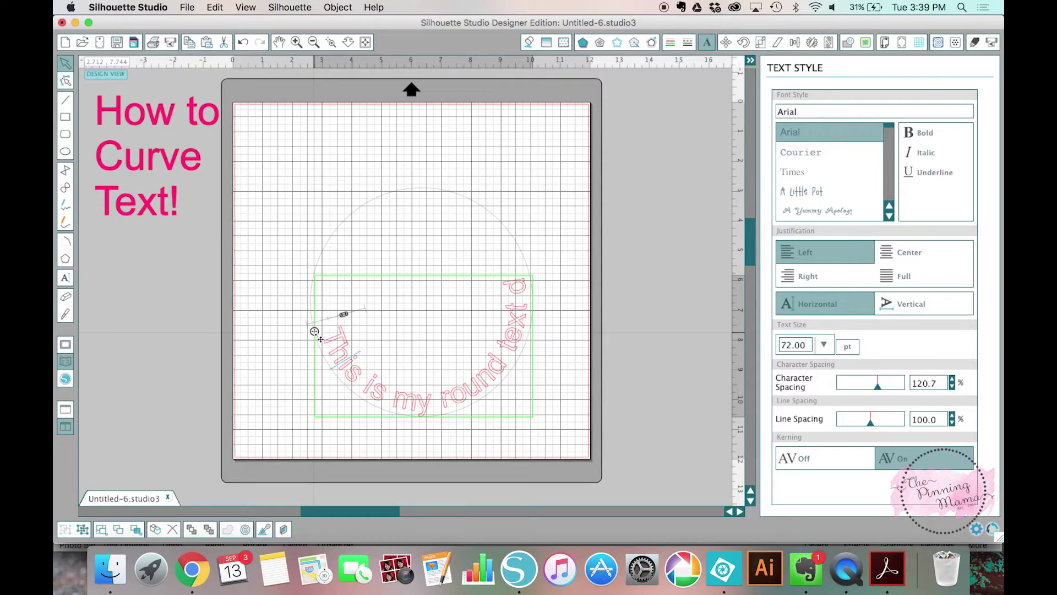
pyautogui.moveTo(314, 332); pyautogui.dragTo(309, 276)
pyautogui.click(280, 268)
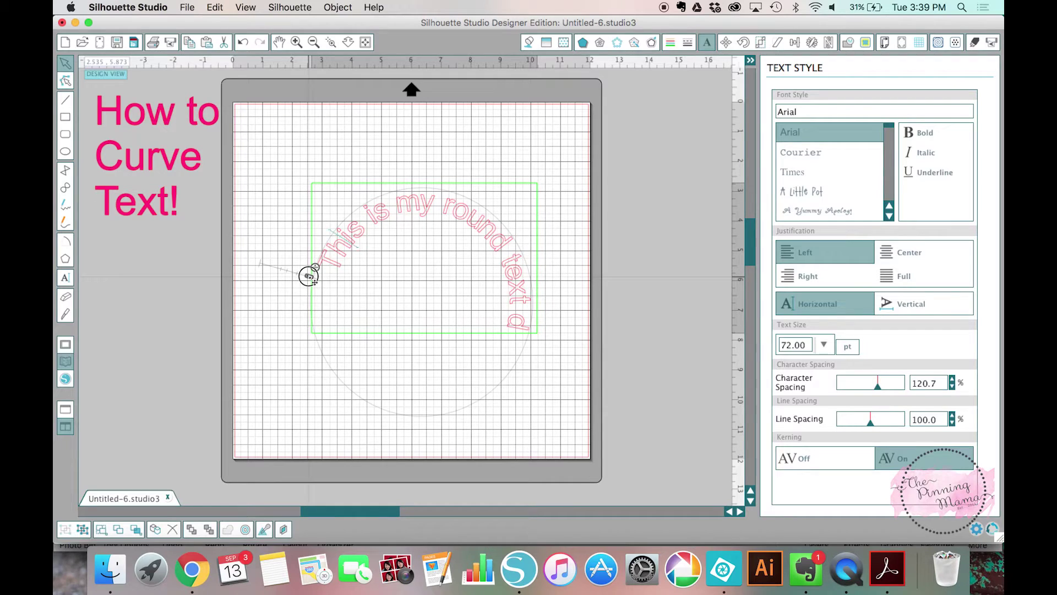
pyautogui.click(252, 302)
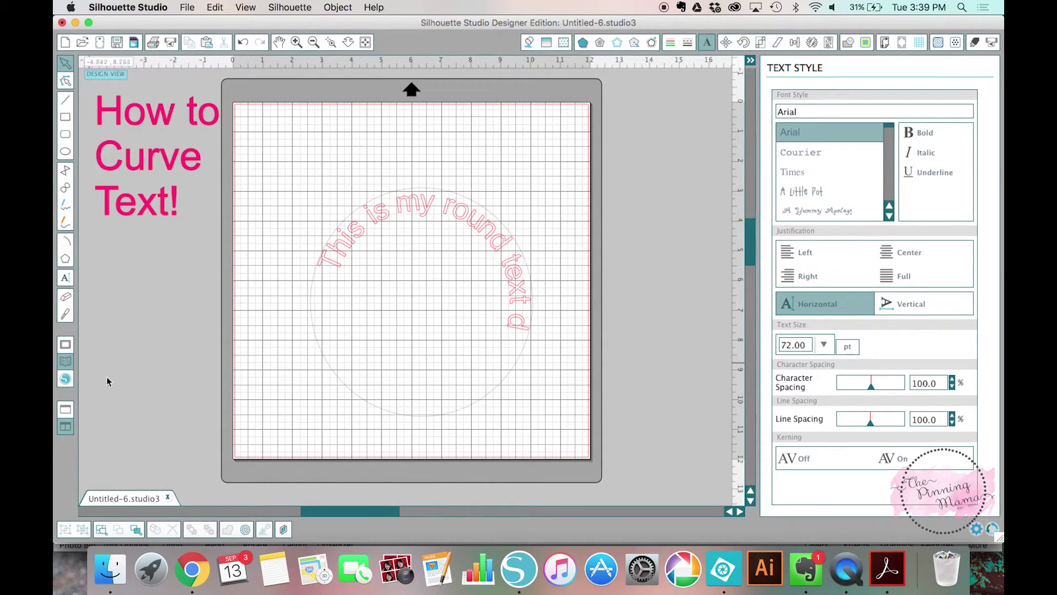
# - In a new Untitled-7 document, place the library Heart design and enlarge it to about 7.6 inches wide
pyautogui.click(62, 44)
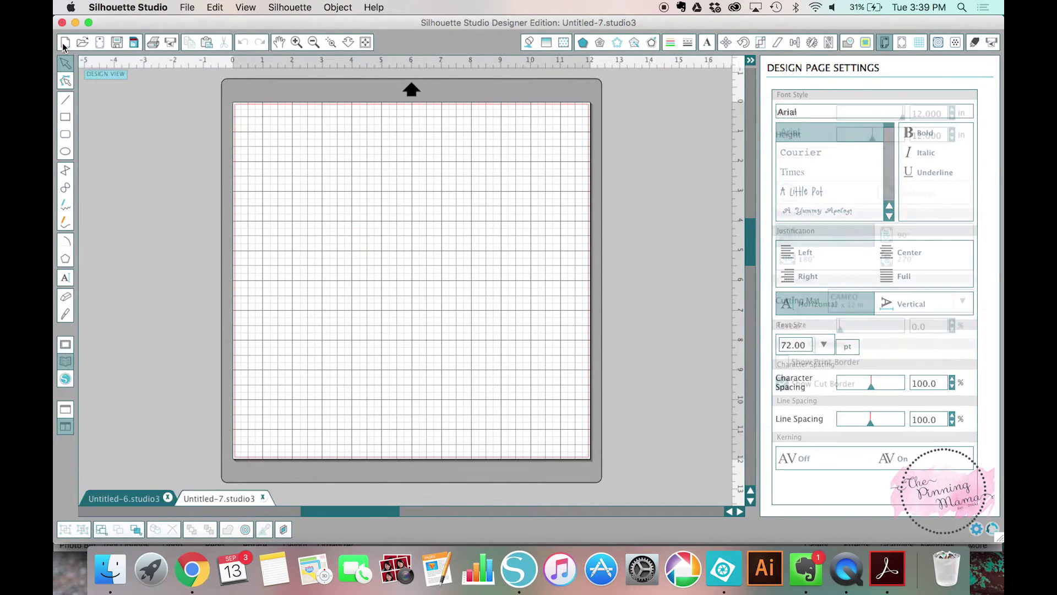
pyautogui.click(65, 347)
pyautogui.click(66, 365)
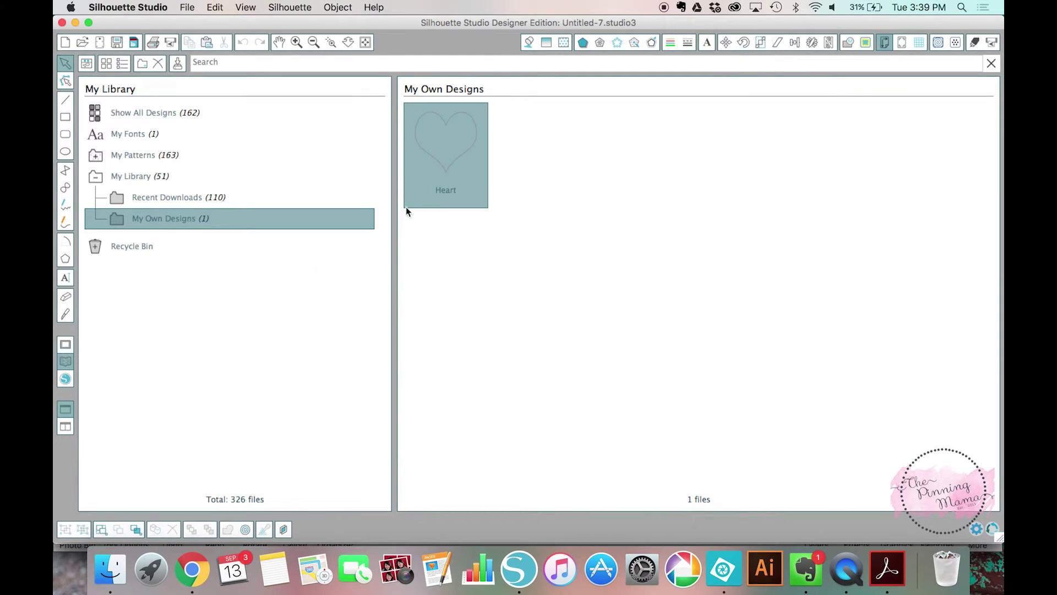
pyautogui.doubleClick(441, 171)
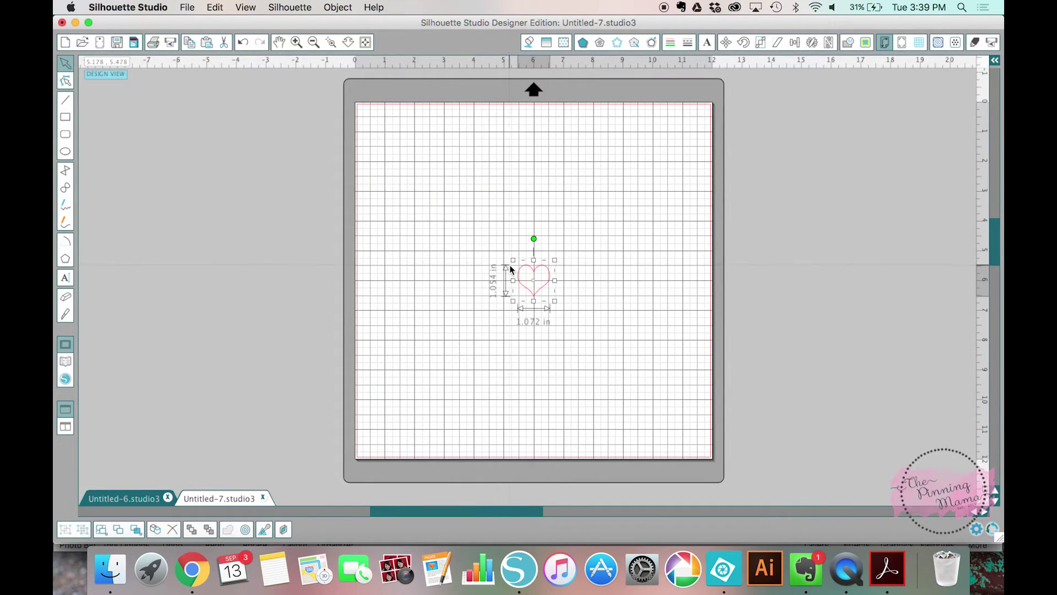
pyautogui.moveTo(513, 260); pyautogui.dragTo(407, 193)
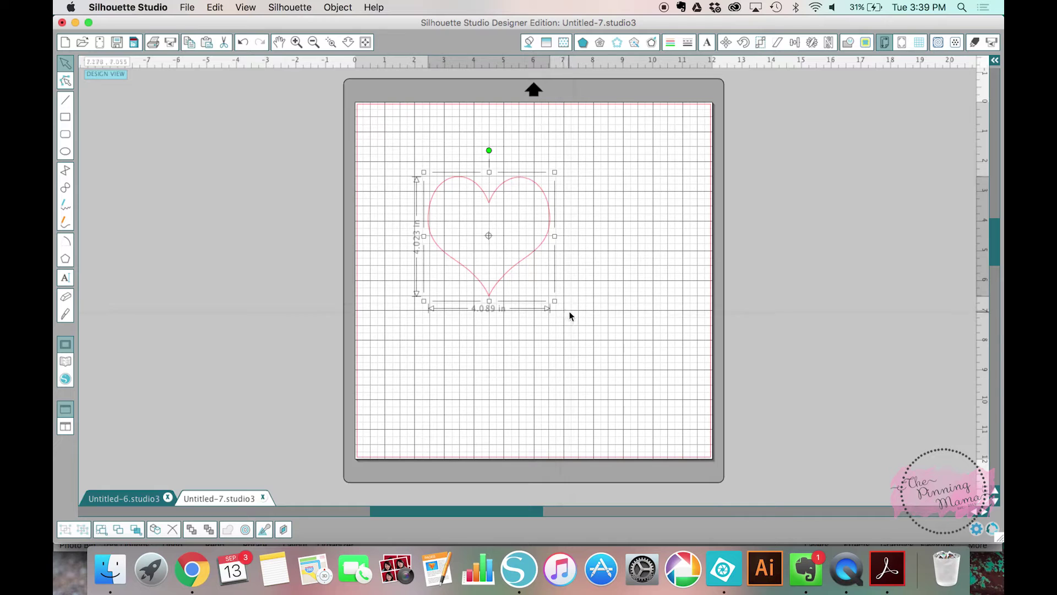
pyautogui.moveTo(555, 302); pyautogui.dragTo(675, 391)
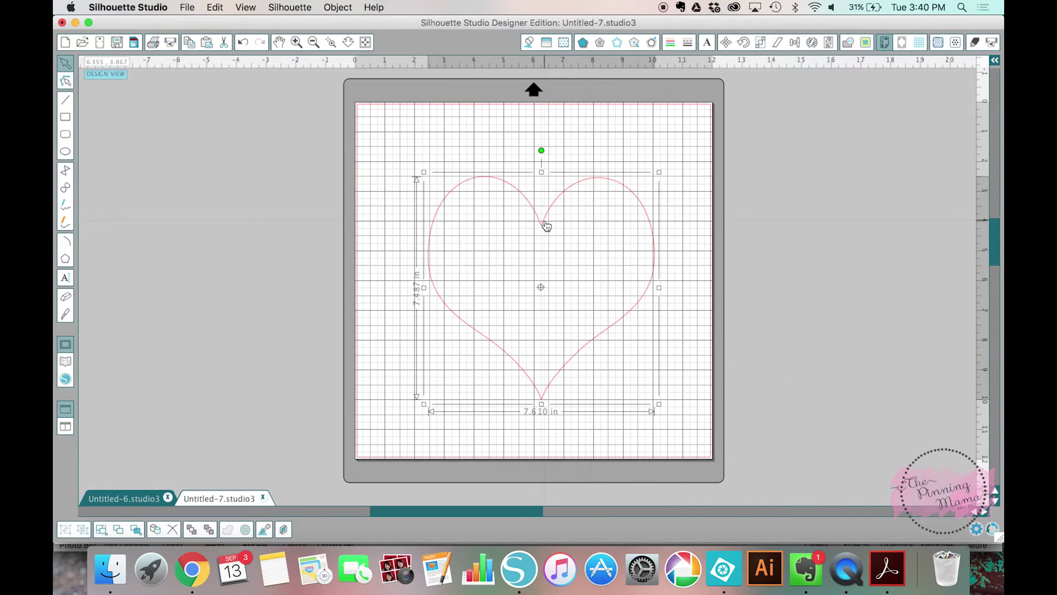
# - Type 'All you need is love' above the heart and wrap it onto the heart outline
pyautogui.click(65, 278)
pyautogui.click(306, 142)
pyautogui.write('A')
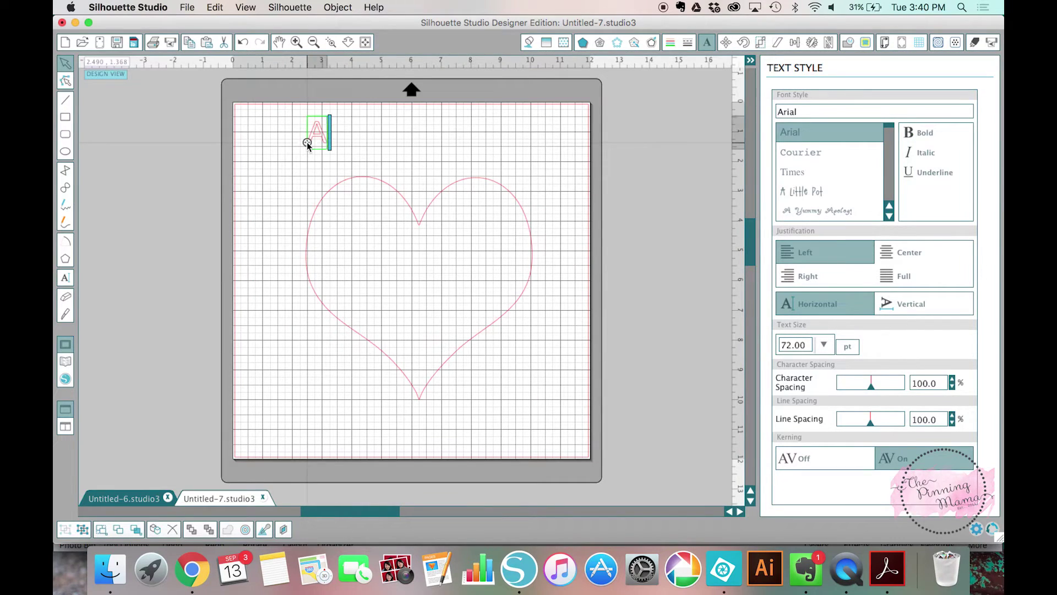
pyautogui.write('ll you ne')
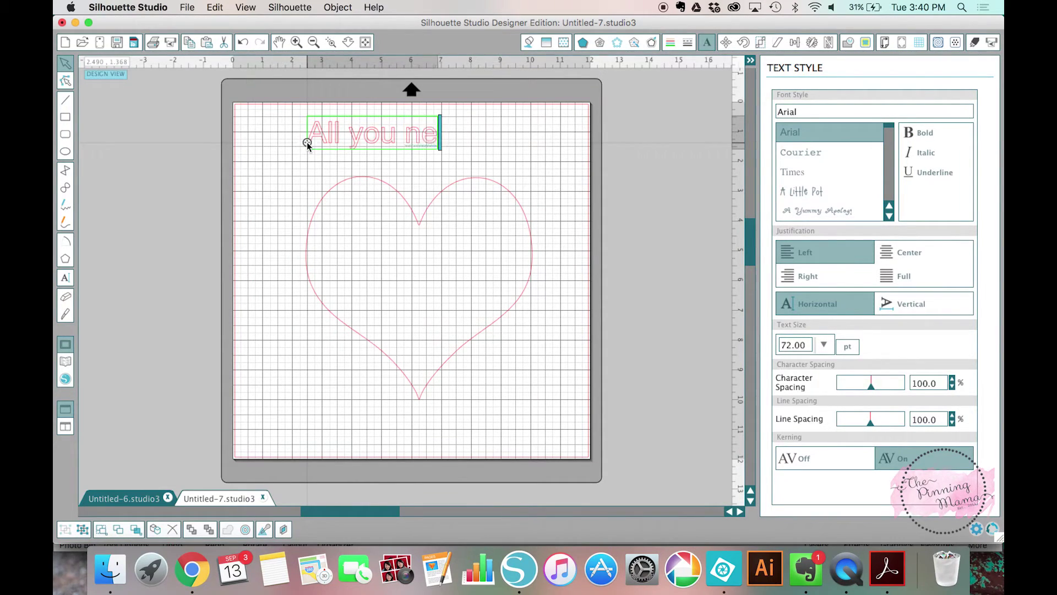
pyautogui.write('ed is love')
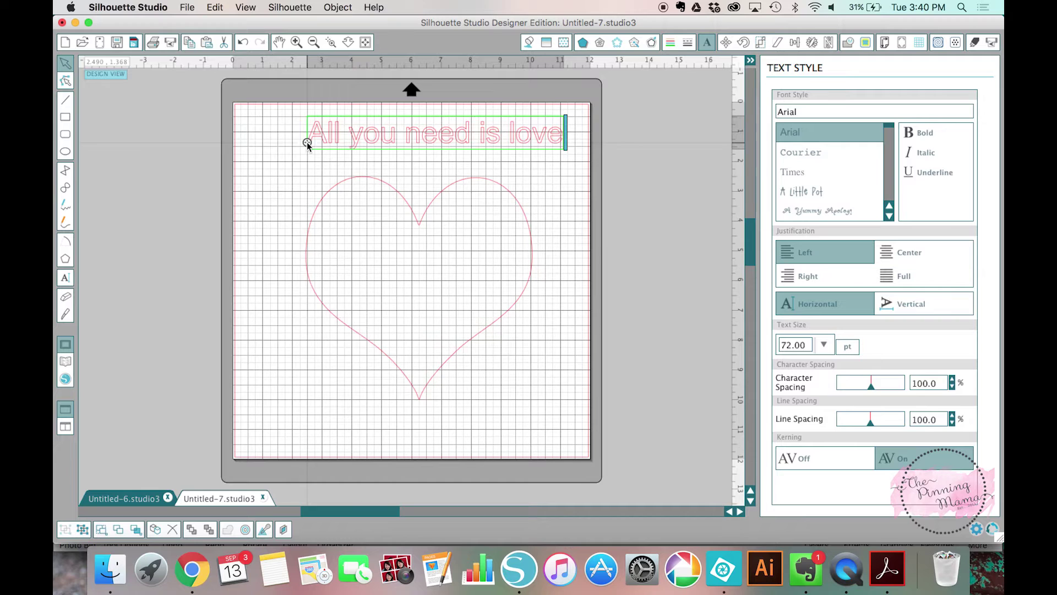
pyautogui.moveTo(307, 143); pyautogui.dragTo(420, 207)
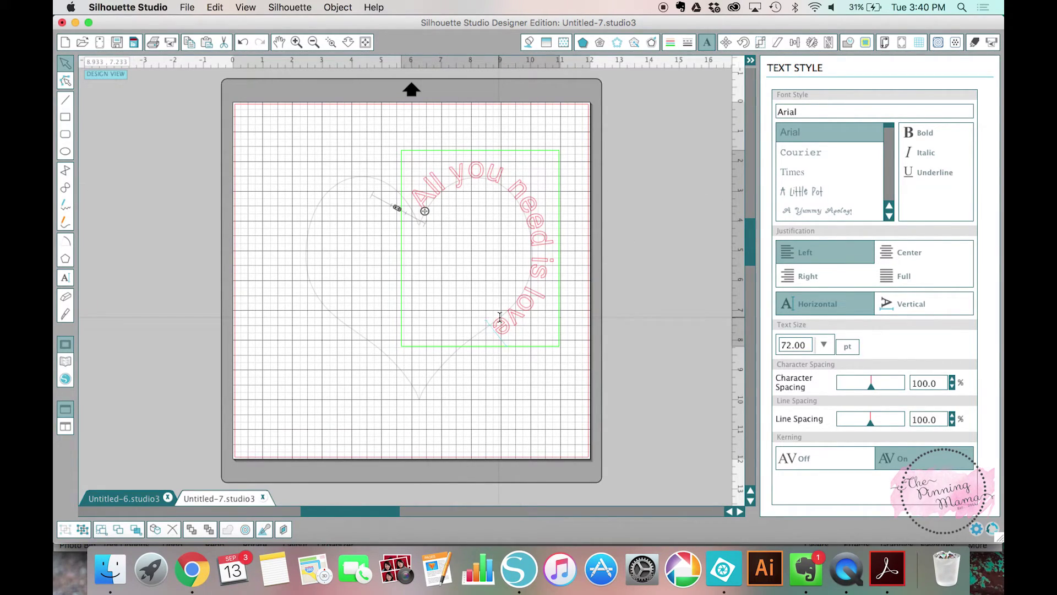
# - Add filler letters so the text circles the whole heart, trim the overlap, and select all
pyautogui.write('s')
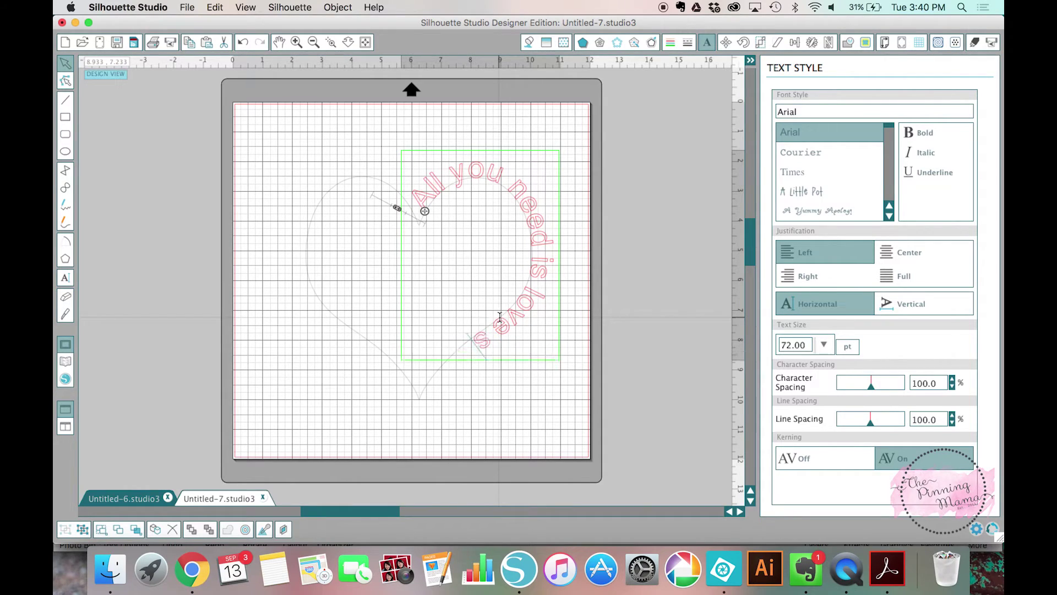
pyautogui.write('prinkles and ')
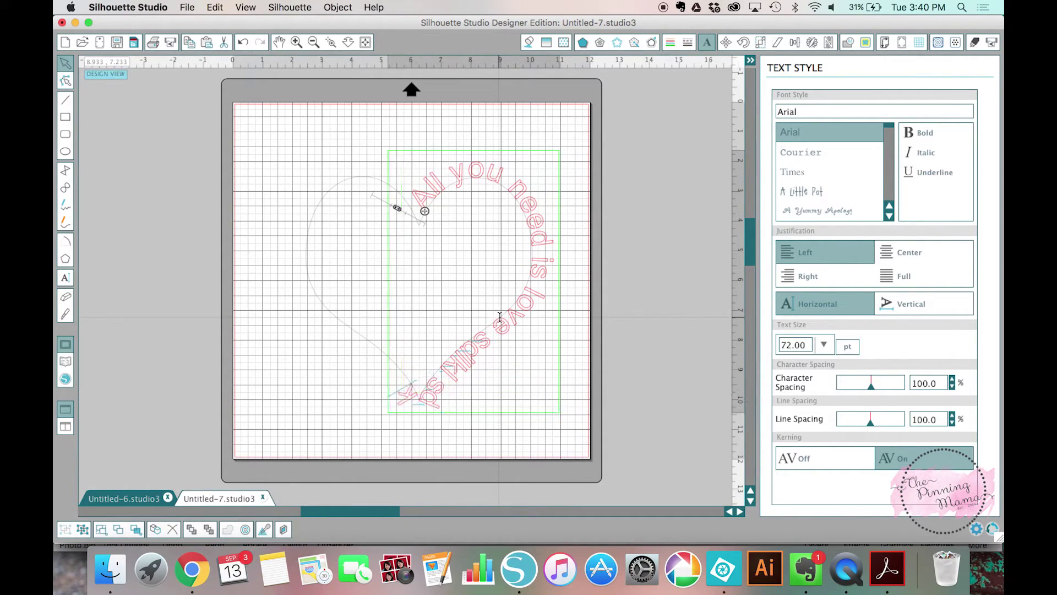
pyautogui.write('kjsdhfjkjsh kjdf')
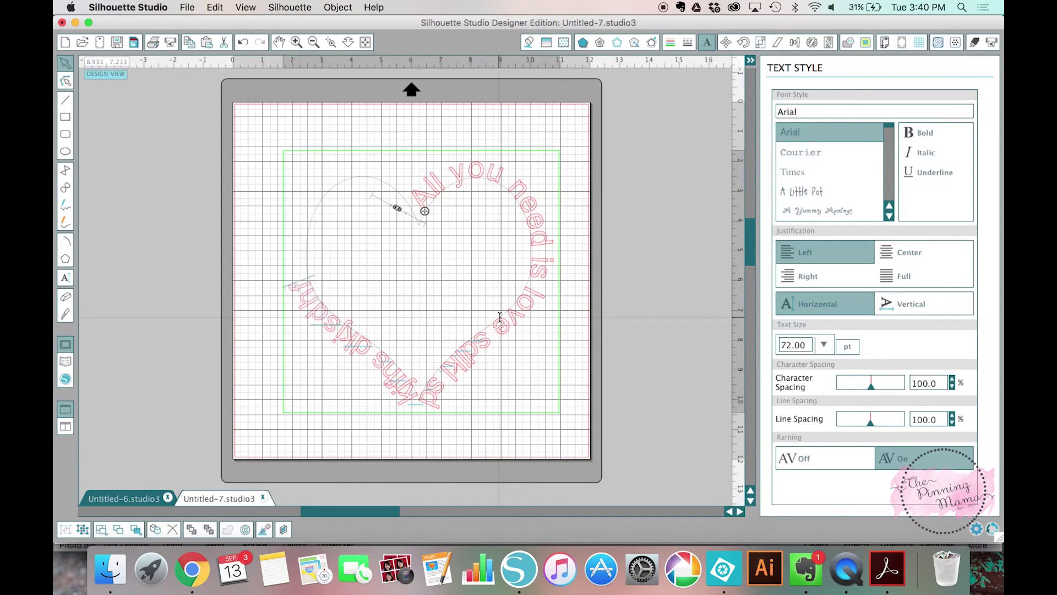
pyautogui.write(' skjdfk')
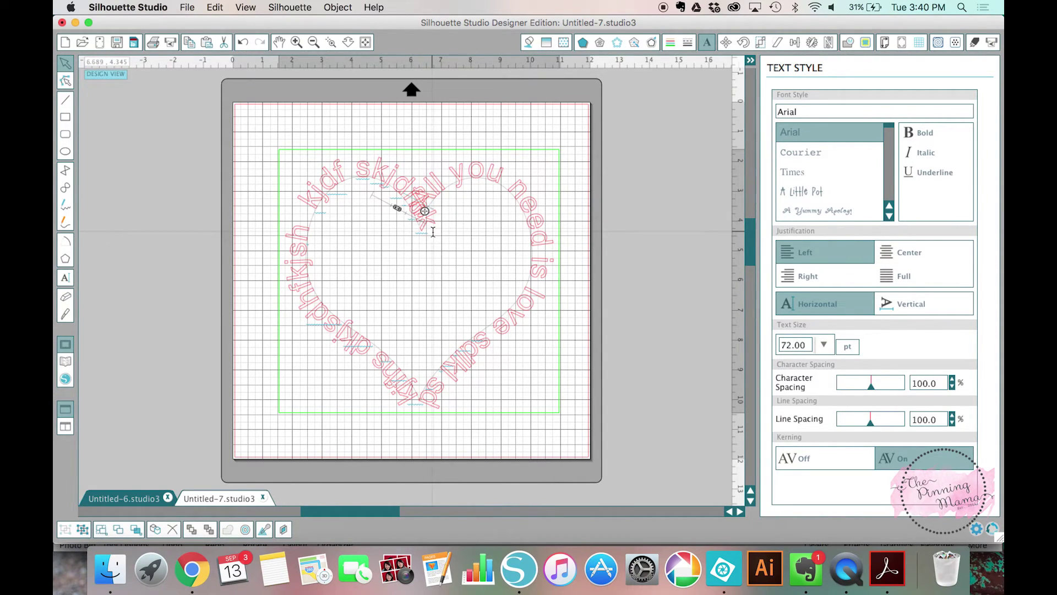
pyautogui.press('BackSpace')
pyautogui.press('BackSpace')
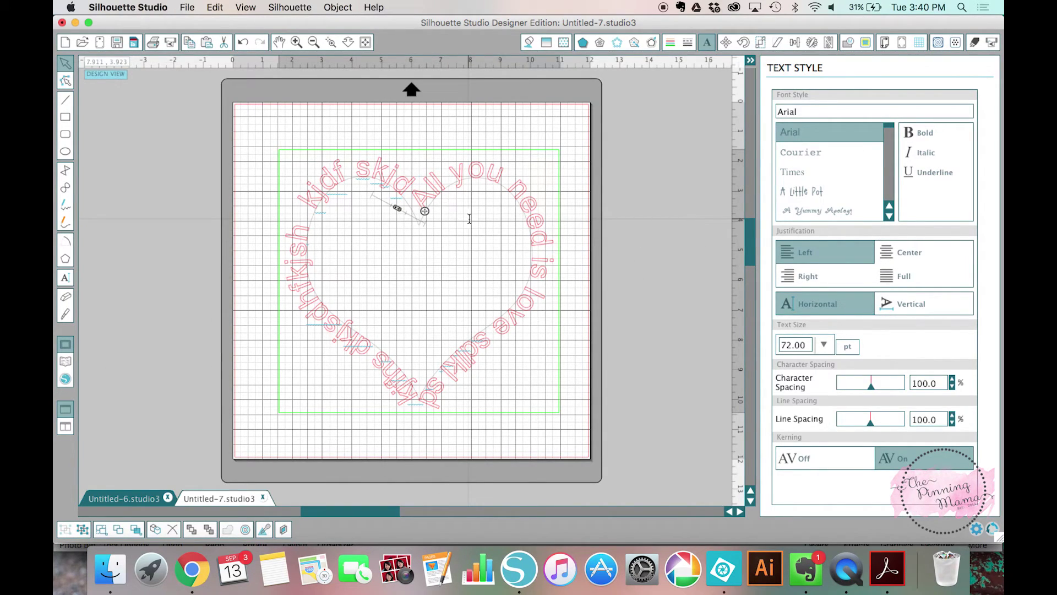
pyautogui.press('super+a')
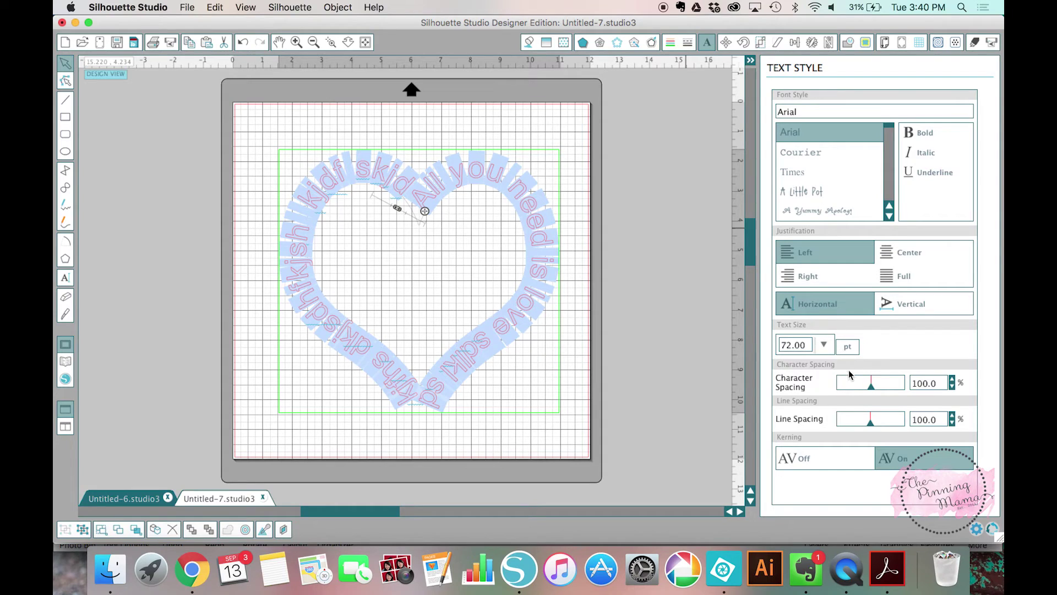
# - Set the heart text's character spacing to 100.1% and push it slightly outward from the outline
pyautogui.moveTo(870, 386); pyautogui.dragTo(872, 388)
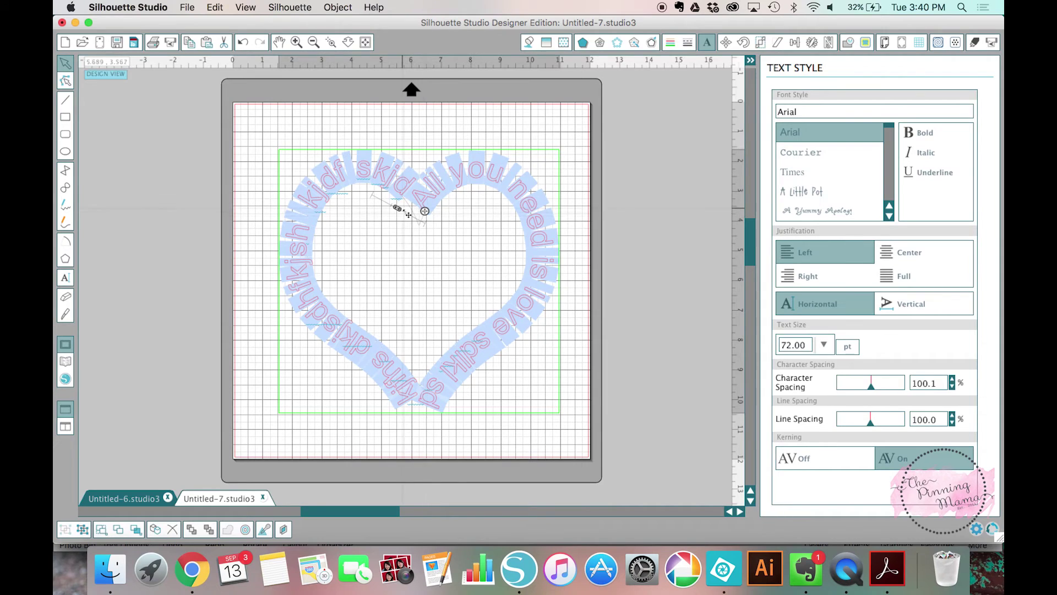
pyautogui.moveTo(398, 208); pyautogui.dragTo(405, 213)
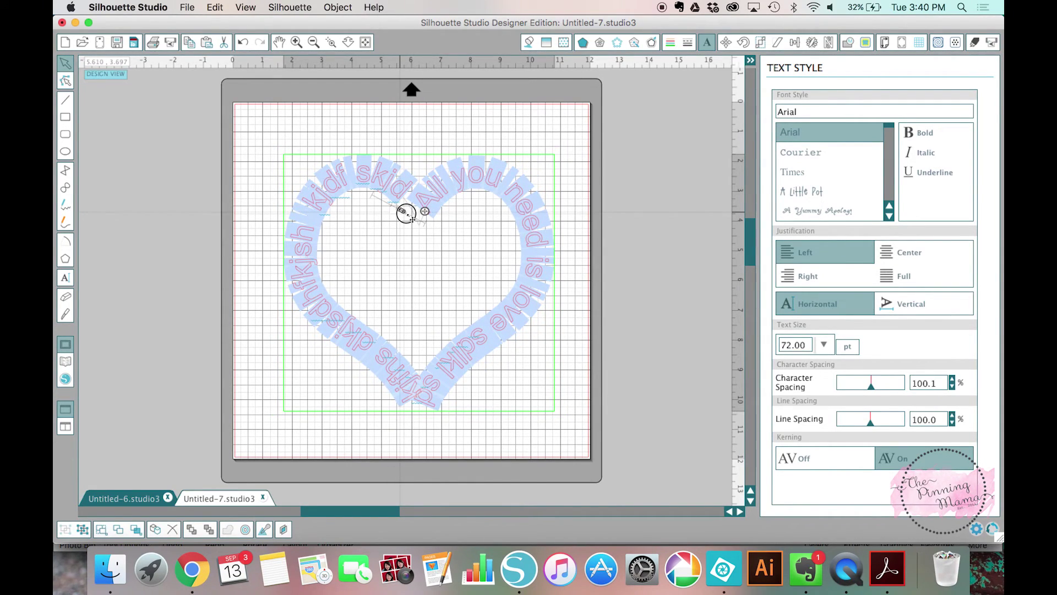